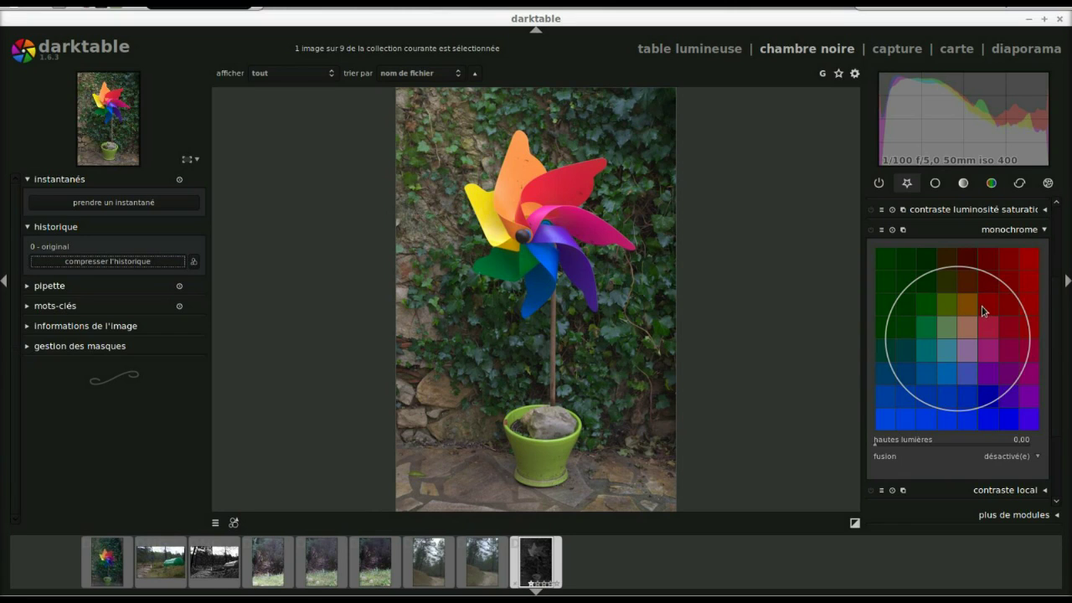
# Enable the monochrome module and narrow its virtual colour filter to a small circle around the neutral centre of the colour grid
pyautogui.click(870, 231)
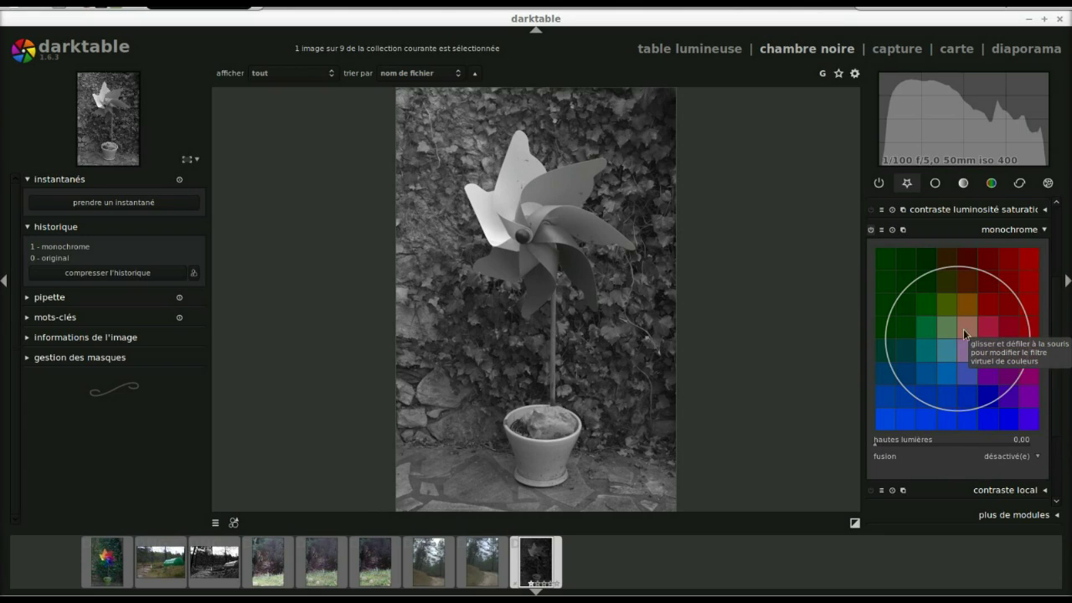
pyautogui.scroll(-4, 956, 342)
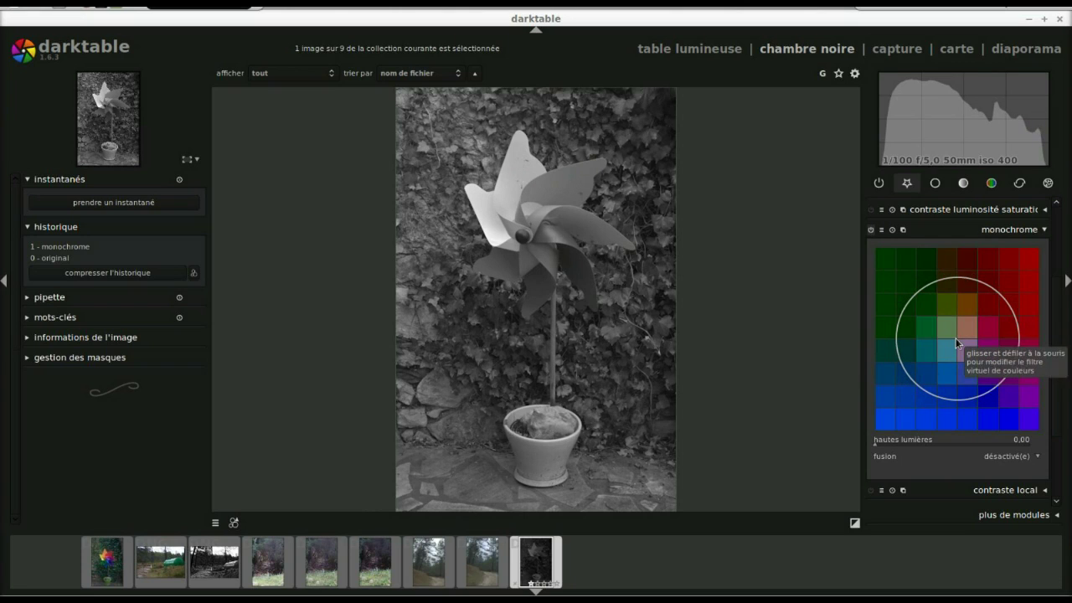
pyautogui.scroll(-3, 956, 342)
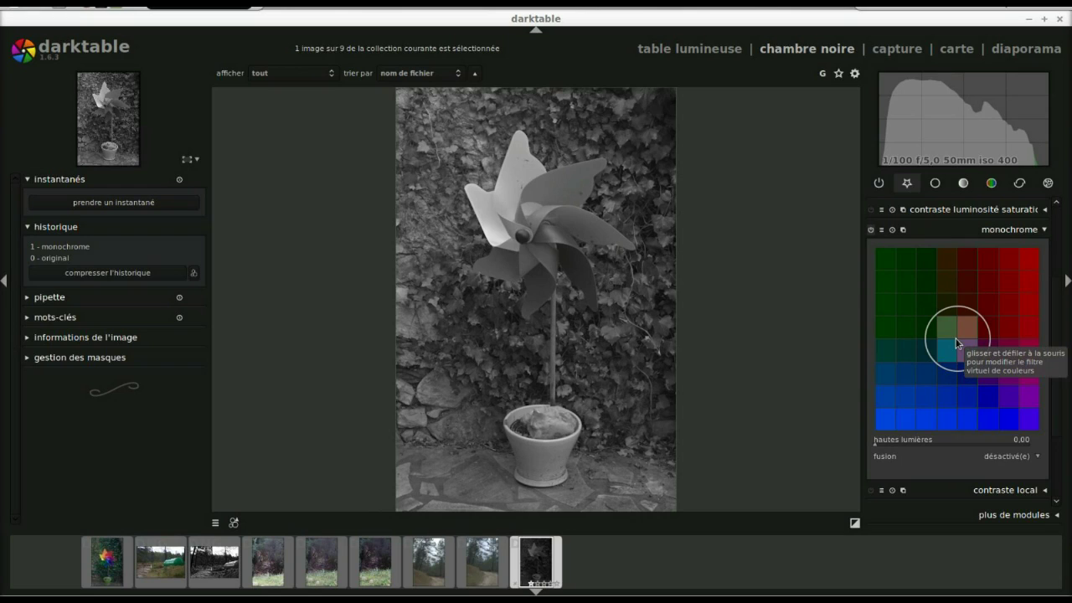
pyautogui.scroll(-1, 956, 342)
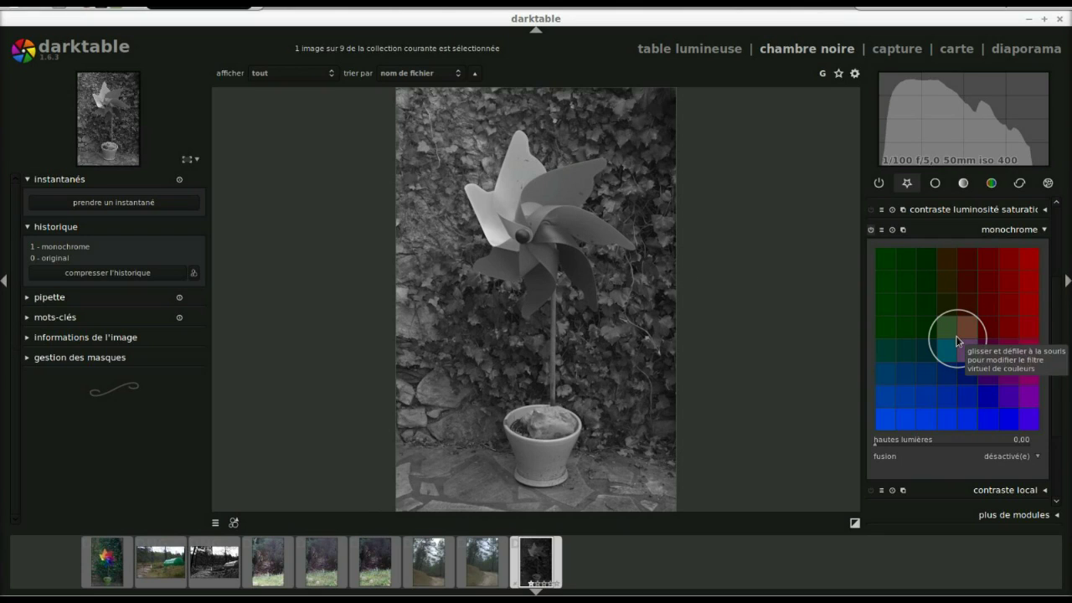
pyautogui.scroll(1, 958, 339)
pyautogui.scroll(-1, 958, 339)
# Try the monochrome filter over the green, blue and red areas of the colour grid, ending on the blue
pyautogui.moveTo(957, 339); pyautogui.dragTo(929, 306)
pyautogui.moveTo(935, 308); pyautogui.dragTo(933, 369)
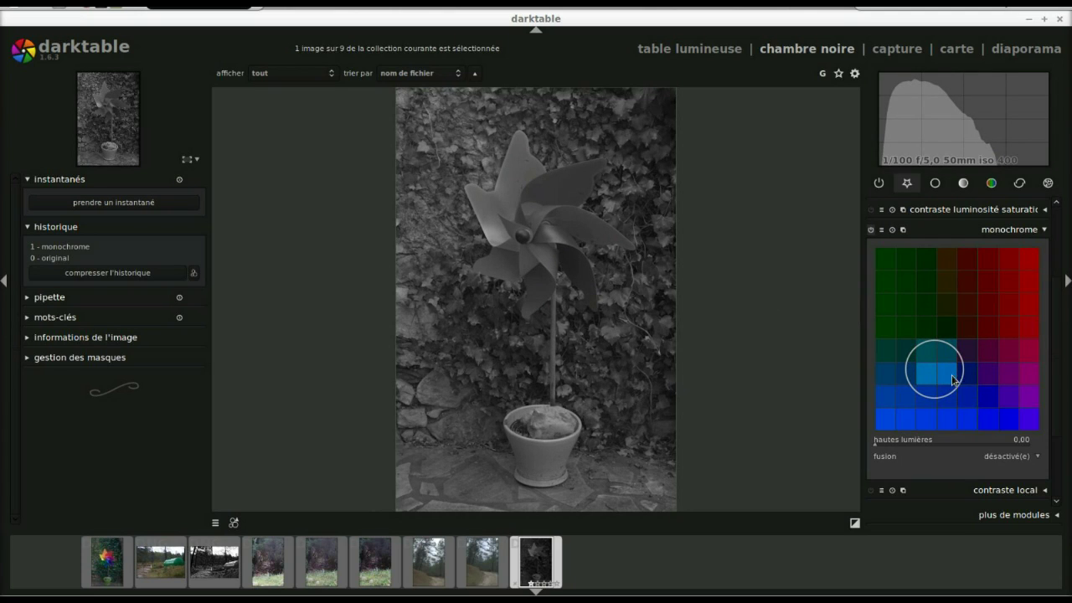
pyautogui.moveTo(933, 361); pyautogui.dragTo(931, 333)
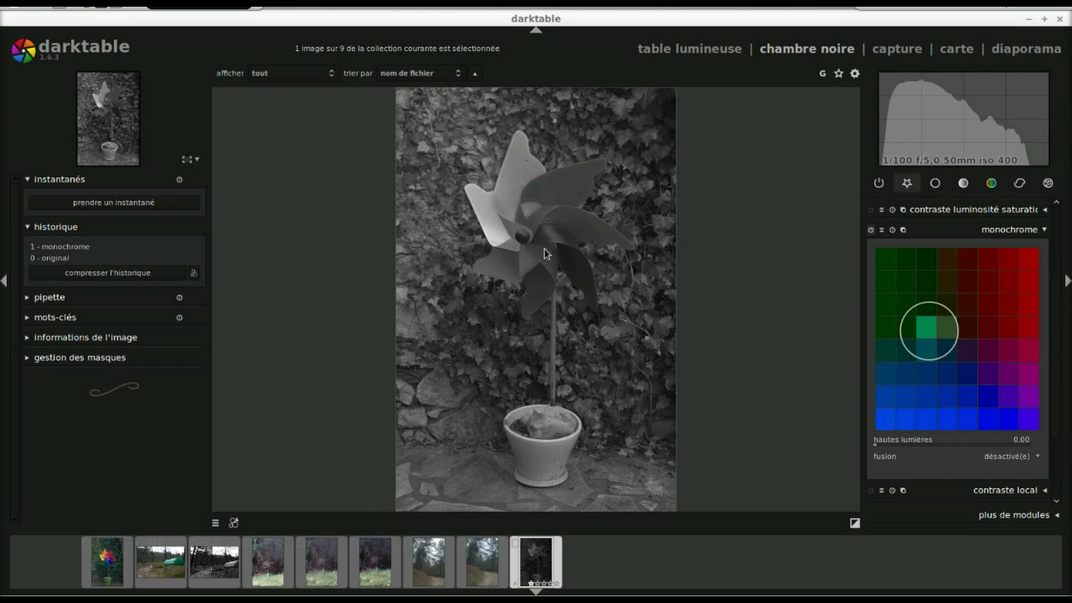
pyautogui.moveTo(928, 348); pyautogui.dragTo(1003, 286)
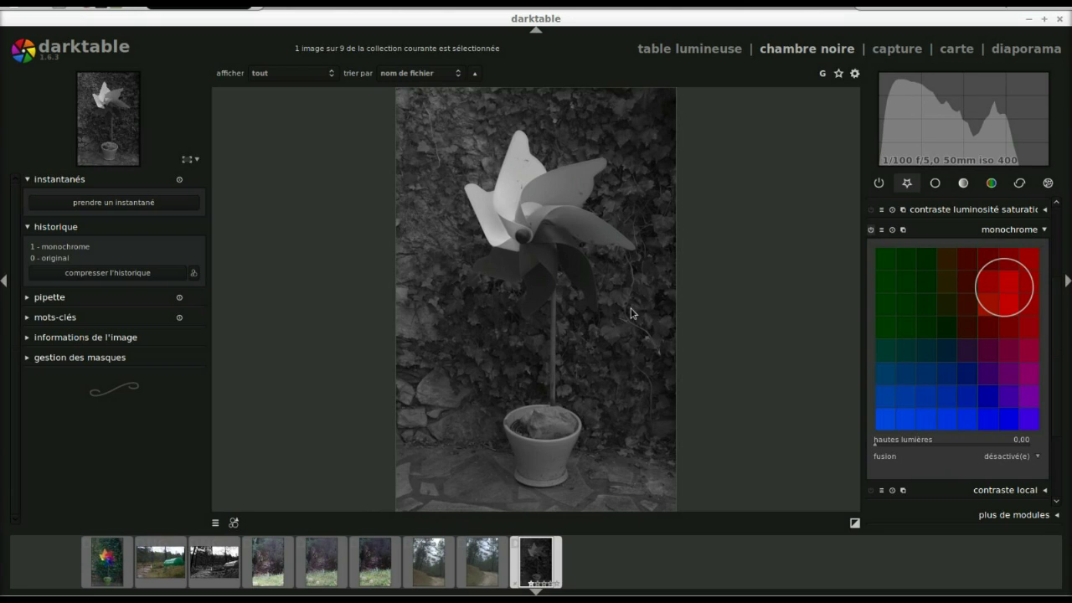
pyautogui.moveTo(999, 297); pyautogui.dragTo(938, 307)
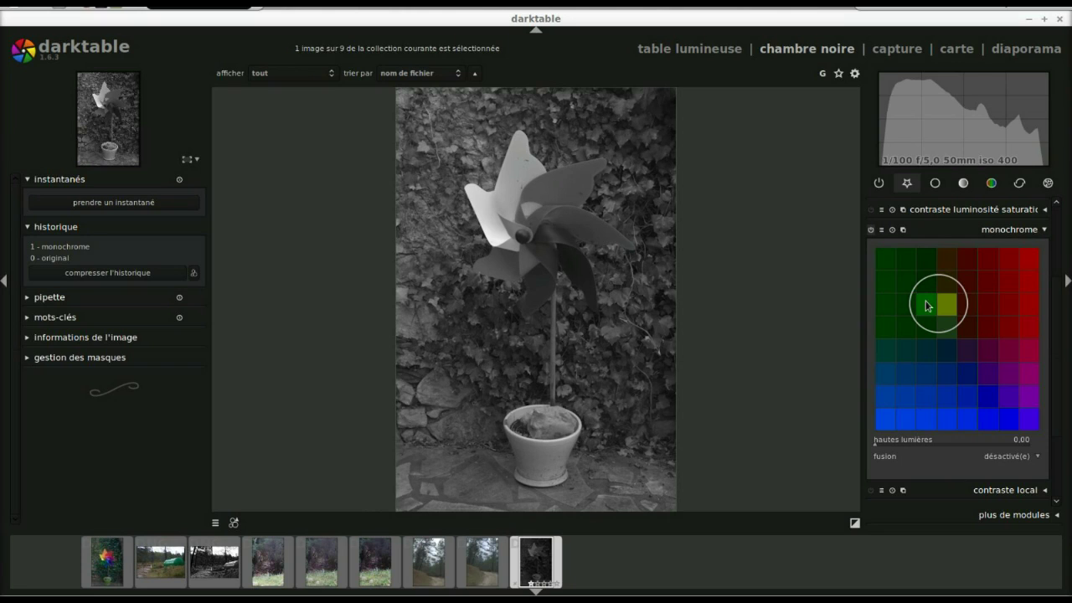
pyautogui.moveTo(927, 306); pyautogui.dragTo(905, 394)
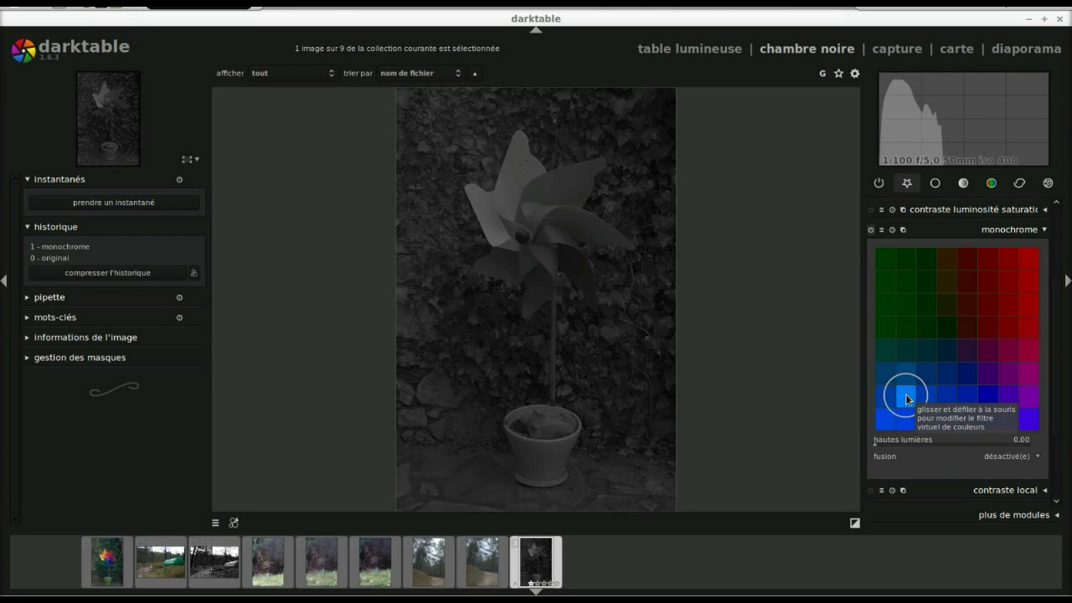
# Narrow the monochrome filter further and place it on the violet corner of the colour grid
pyautogui.scroll(-2, 905, 393)
pyautogui.moveTo(905, 399); pyautogui.dragTo(1028, 420)
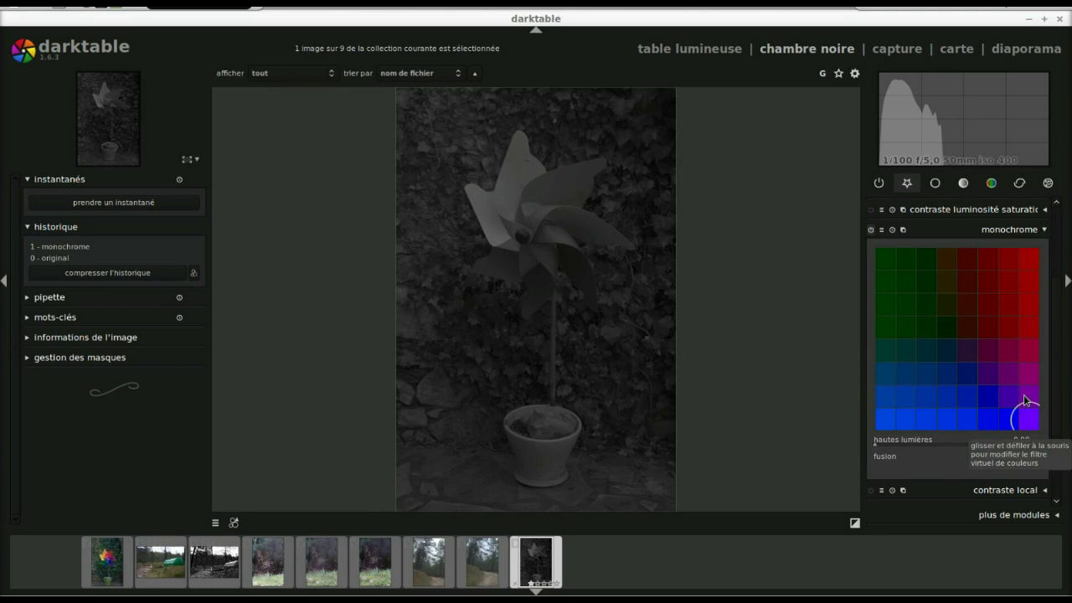
pyautogui.moveTo(1034, 421); pyautogui.dragTo(1031, 420)
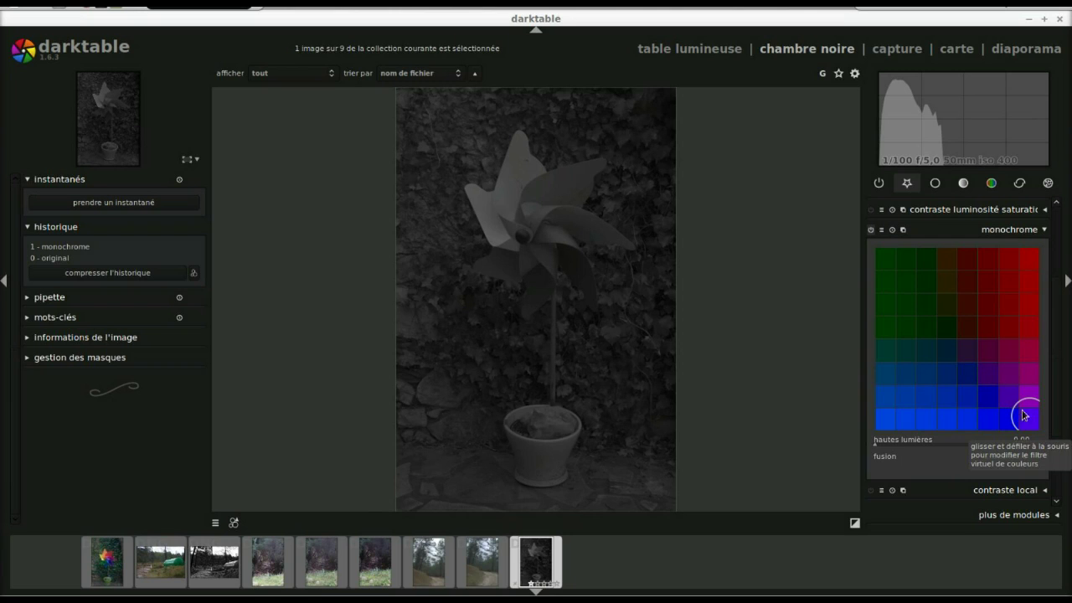
# Place the monochrome filter on the orange-brown patch, widen it slightly and shift it onto the neighbouring olive-green patch
pyautogui.moveTo(1022, 416); pyautogui.dragTo(967, 313)
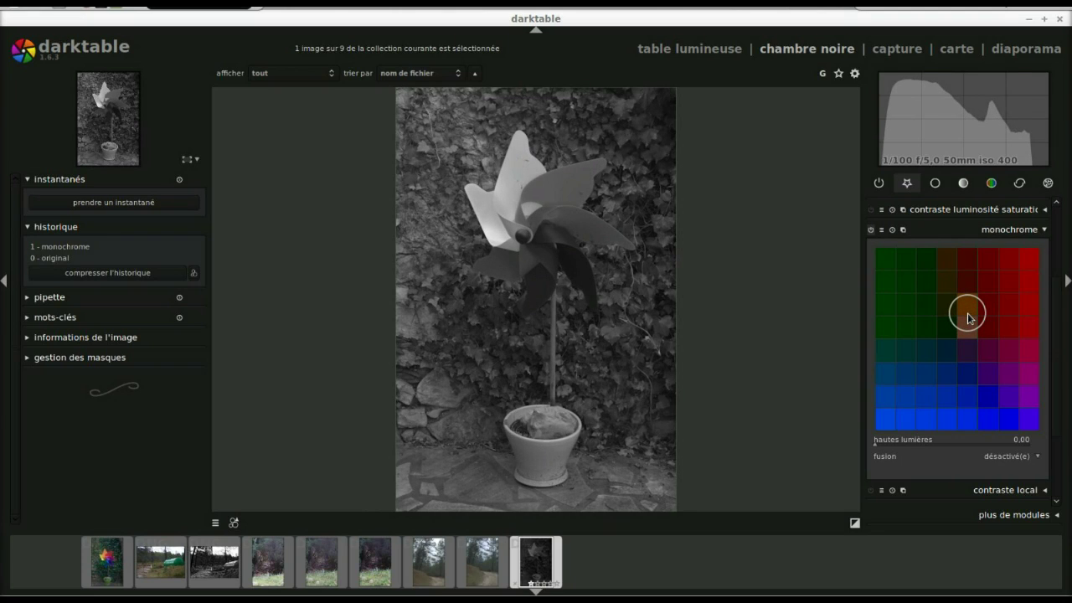
pyautogui.moveTo(967, 312); pyautogui.dragTo(967, 313)
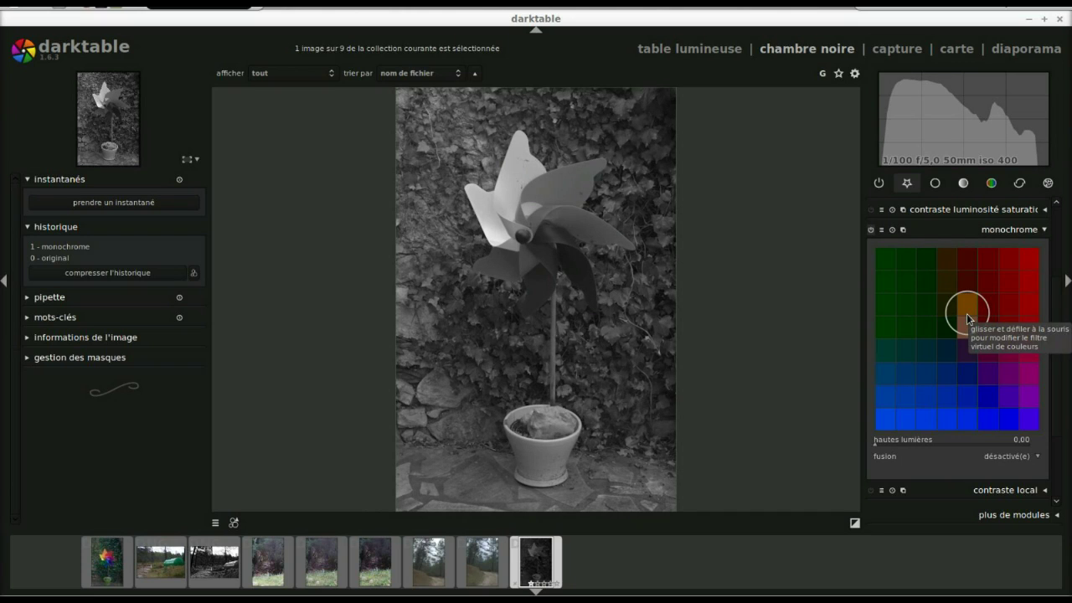
pyautogui.scroll(-1, 966, 313)
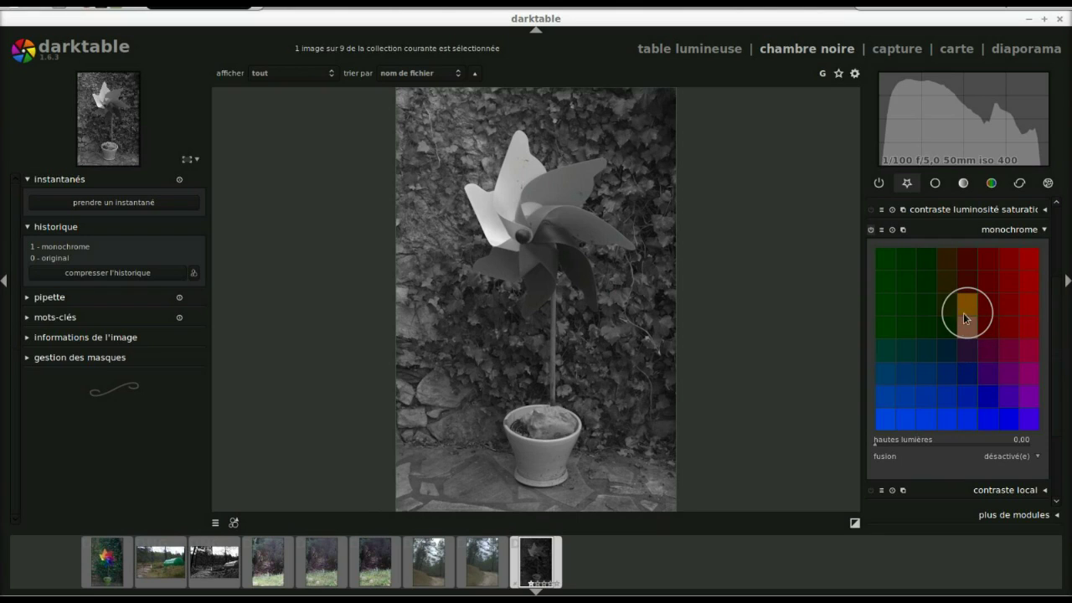
pyautogui.moveTo(963, 309); pyautogui.dragTo(942, 323)
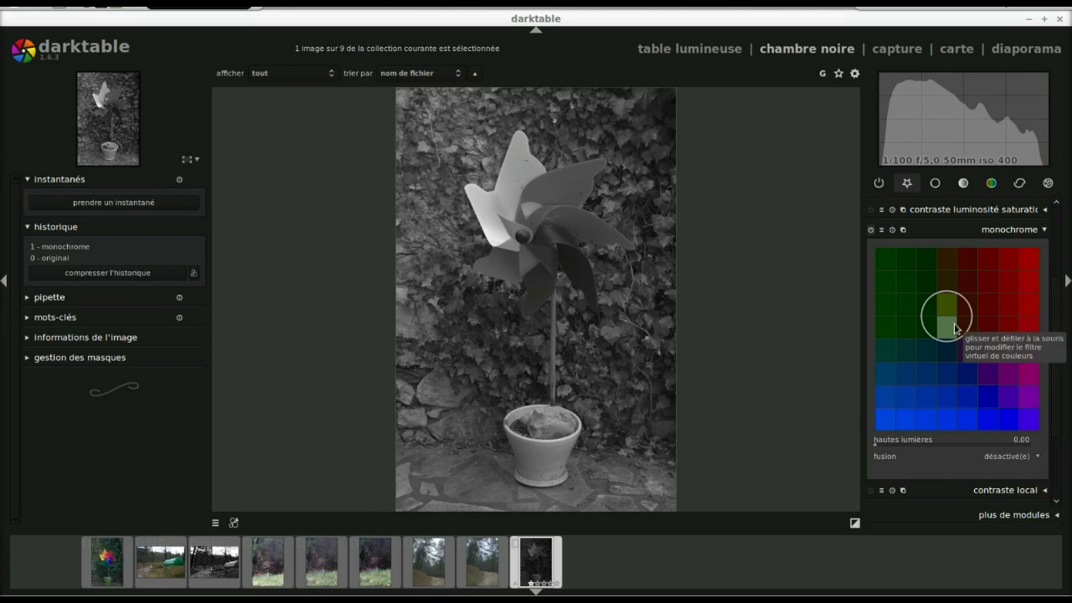
# Switch the monochrome module off and on again to compare the black-and-white result with the colour photo
pyautogui.click(871, 231)
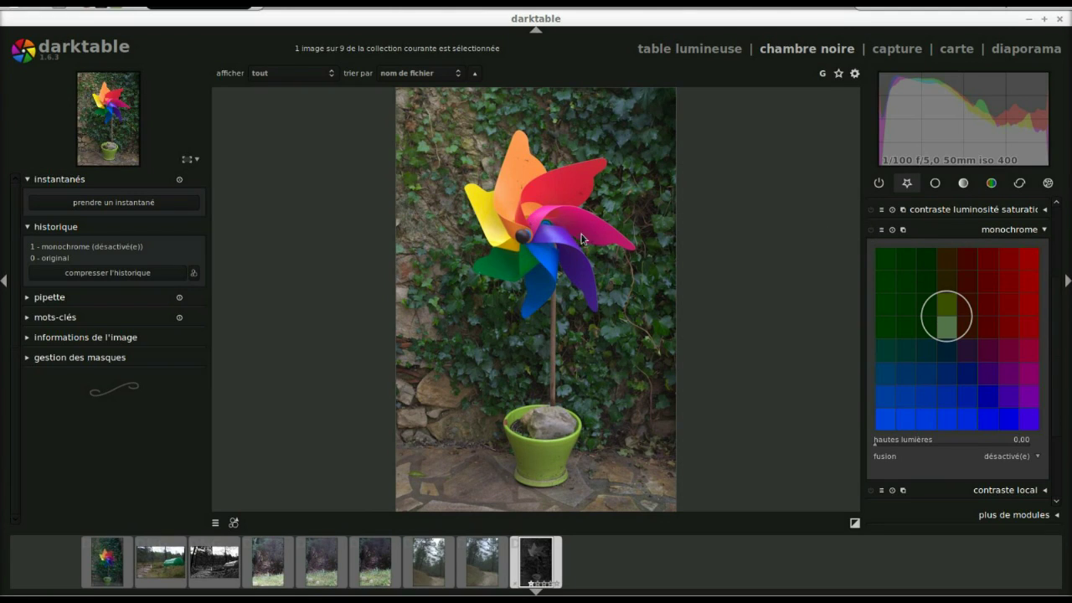
pyautogui.click(871, 230)
# Narrow the monochrome filter and place it over the magenta patch of the colour grid
pyautogui.scroll(2, 939, 318)
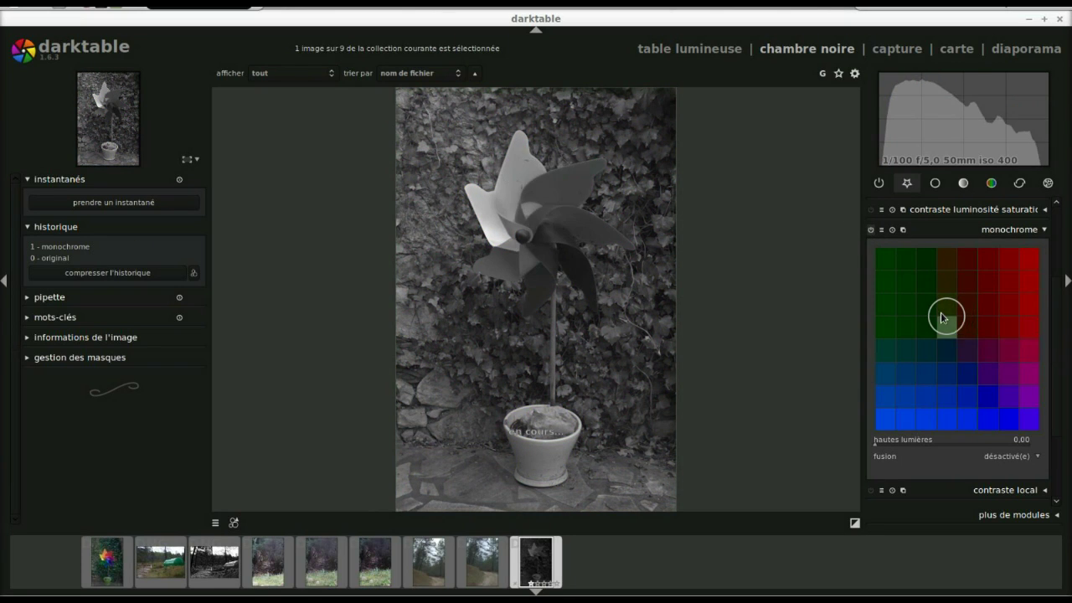
pyautogui.moveTo(944, 321); pyautogui.dragTo(1005, 371)
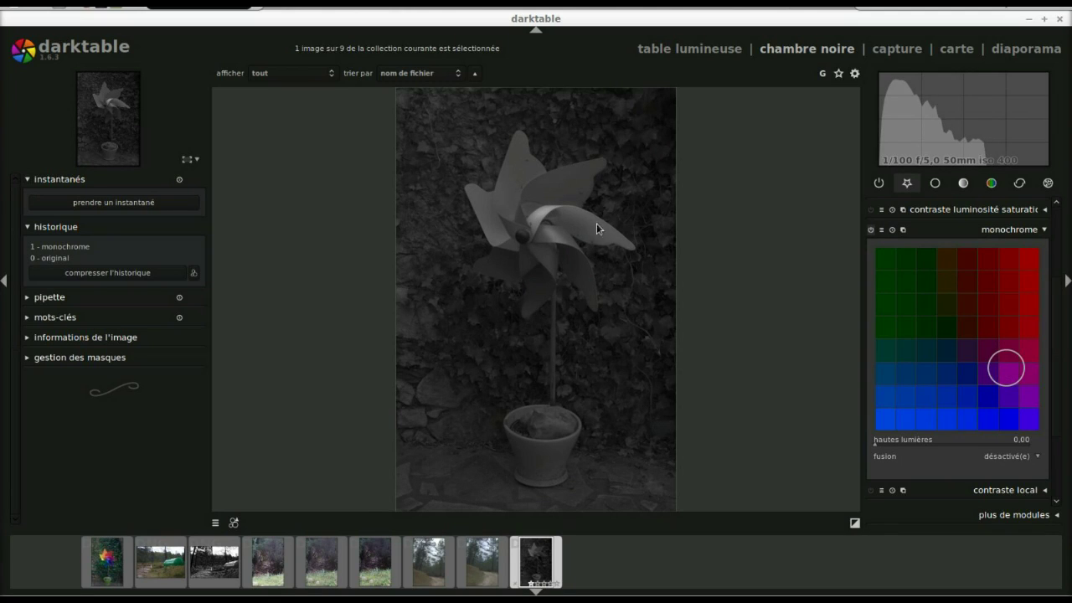
pyautogui.moveTo(1003, 365); pyautogui.dragTo(1008, 374)
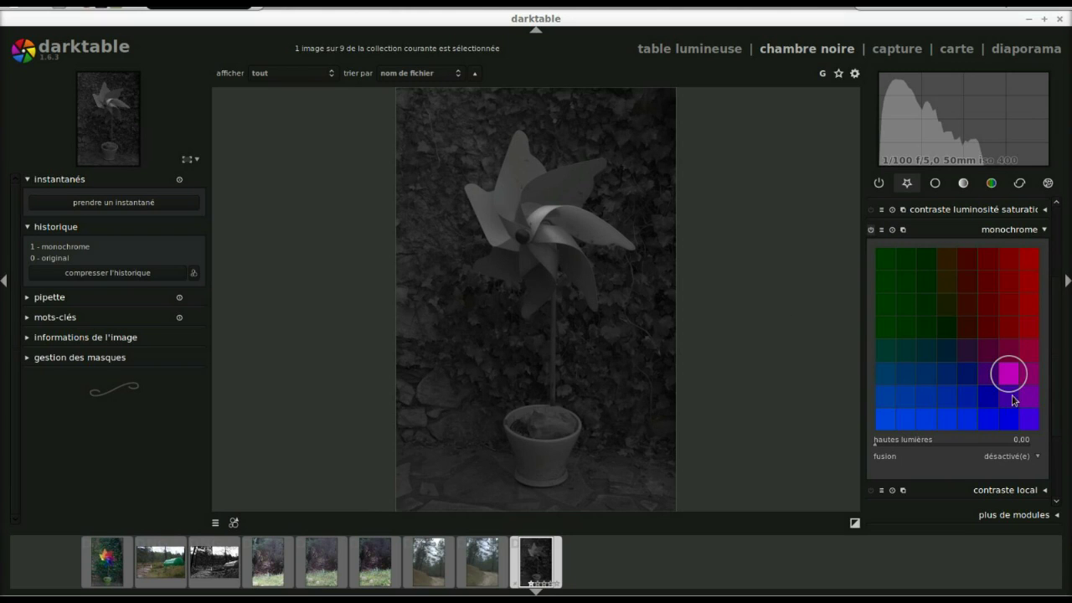
# Widen the monochrome filter and return it to the neutral centre of the colour grid
pyautogui.scroll(3, 998, 373)
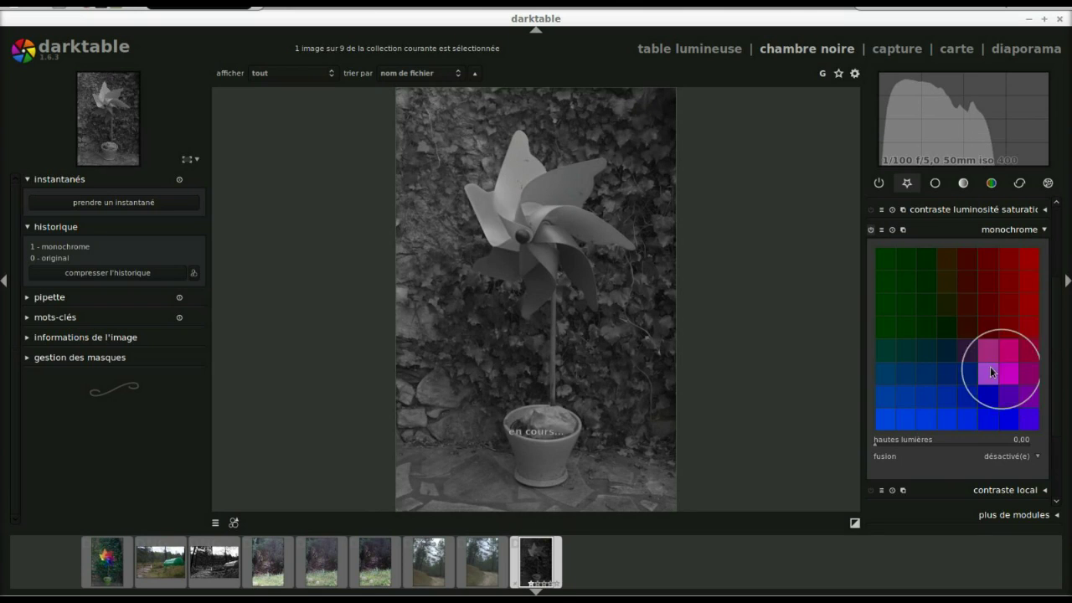
pyautogui.moveTo(995, 365); pyautogui.dragTo(959, 334)
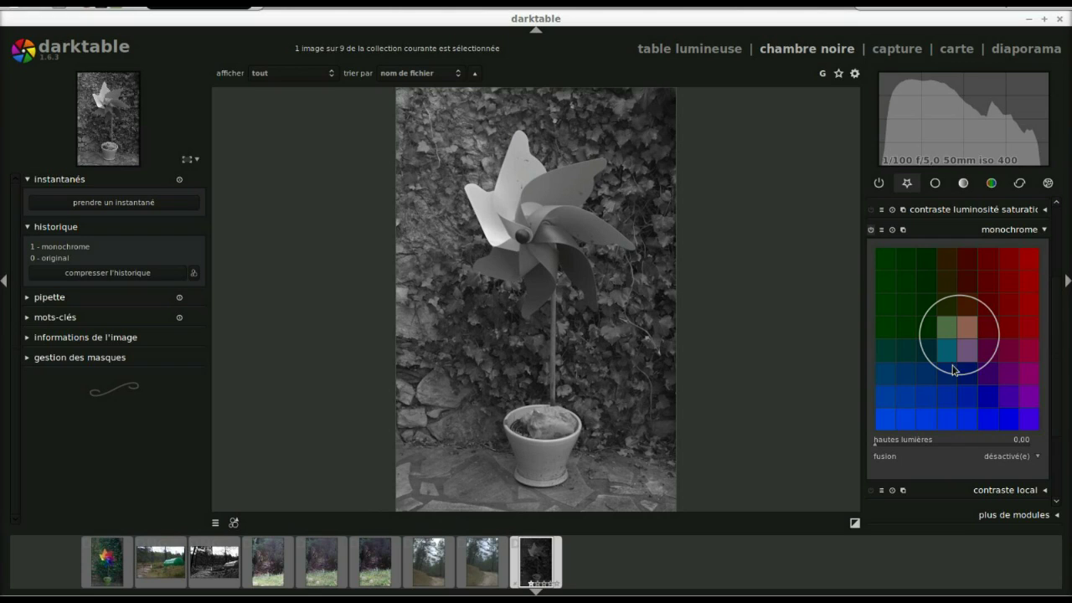
pyautogui.moveTo(956, 361); pyautogui.dragTo(960, 338)
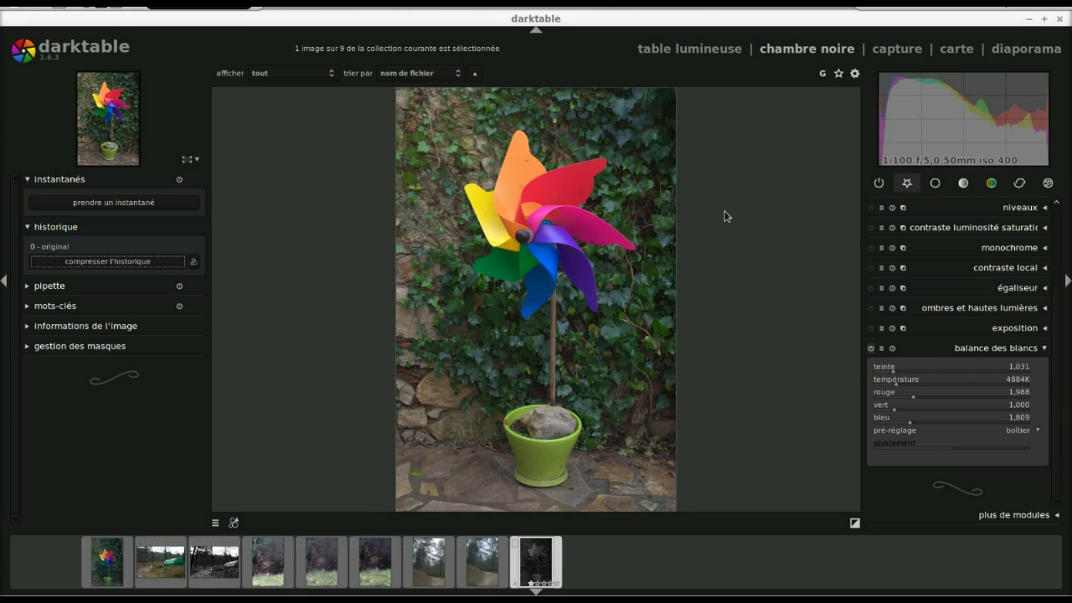
# Enable the monochrome module with its default filter on the pinwheel photo
pyautogui.click(870, 249)
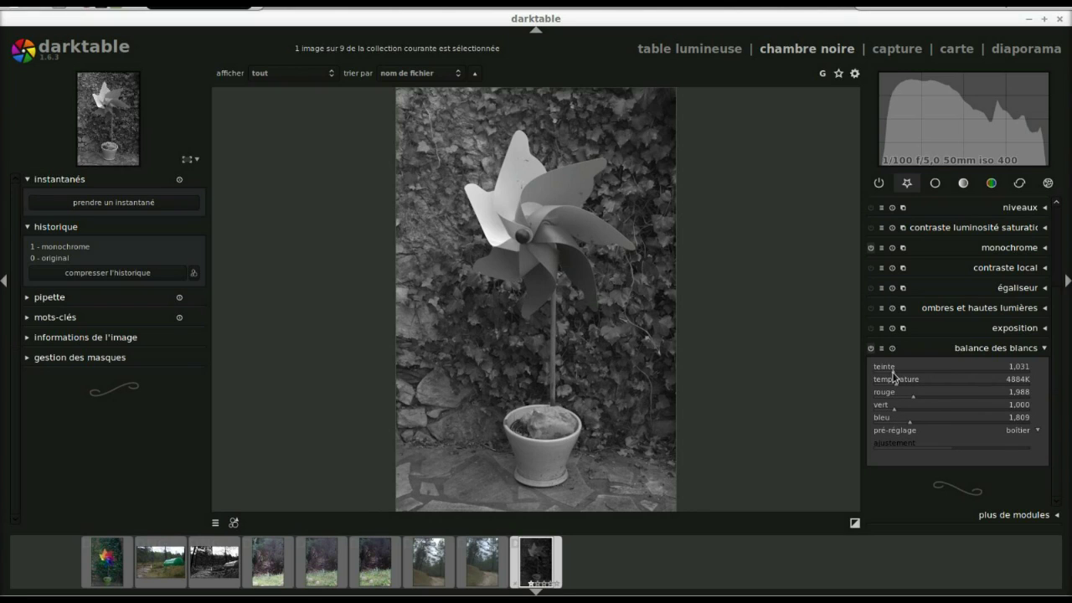
# Lower the white balance tint (teinte) to 0.374 to test its effect on the black-and-white conversion
pyautogui.scroll(-5, 891, 369)
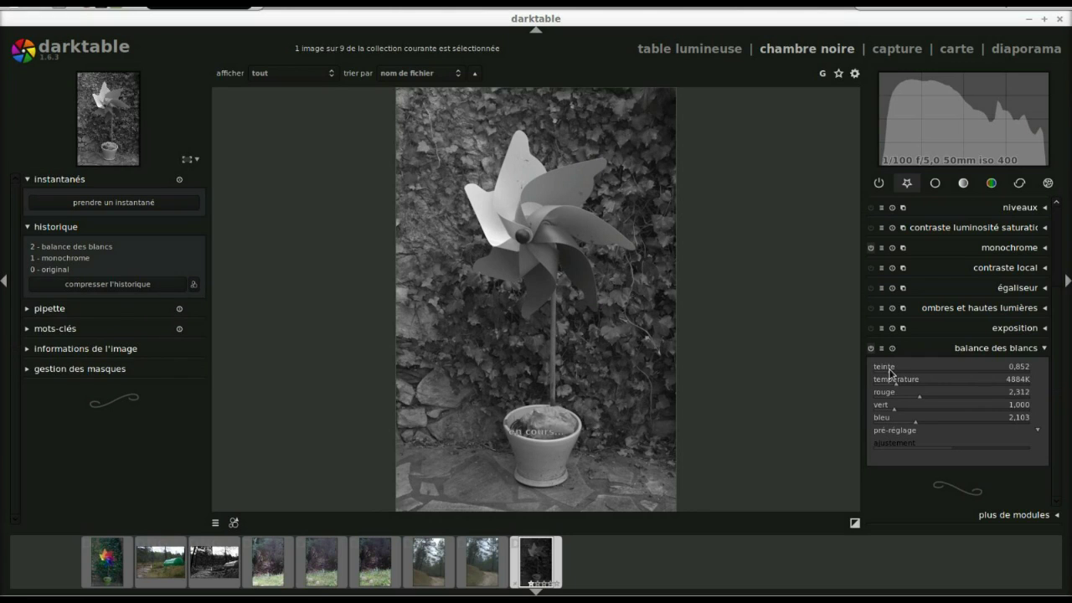
pyautogui.scroll(-5, 889, 373)
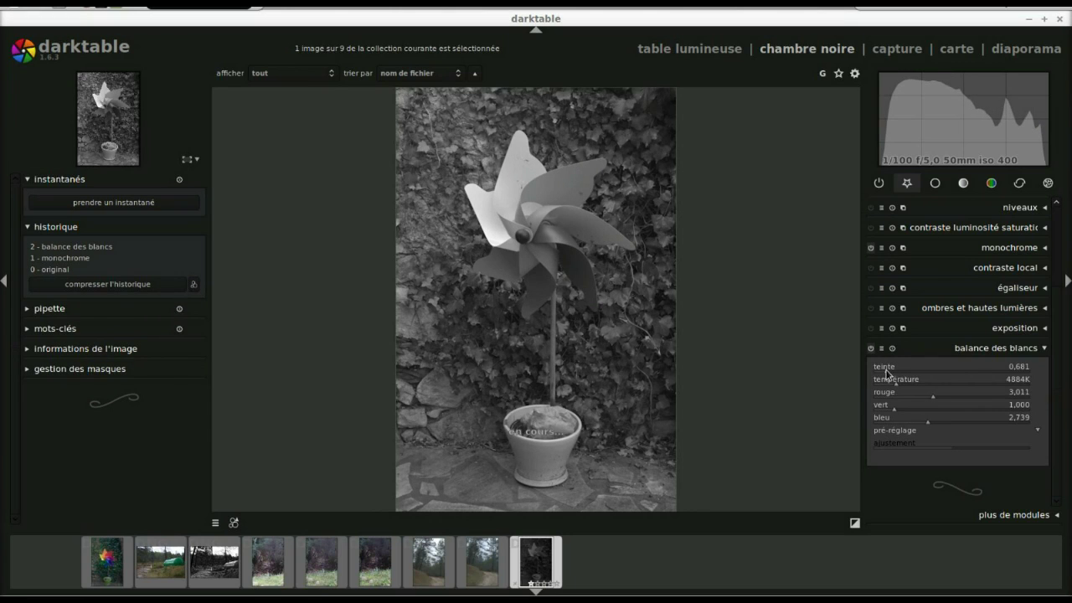
pyautogui.scroll(-5, 886, 373)
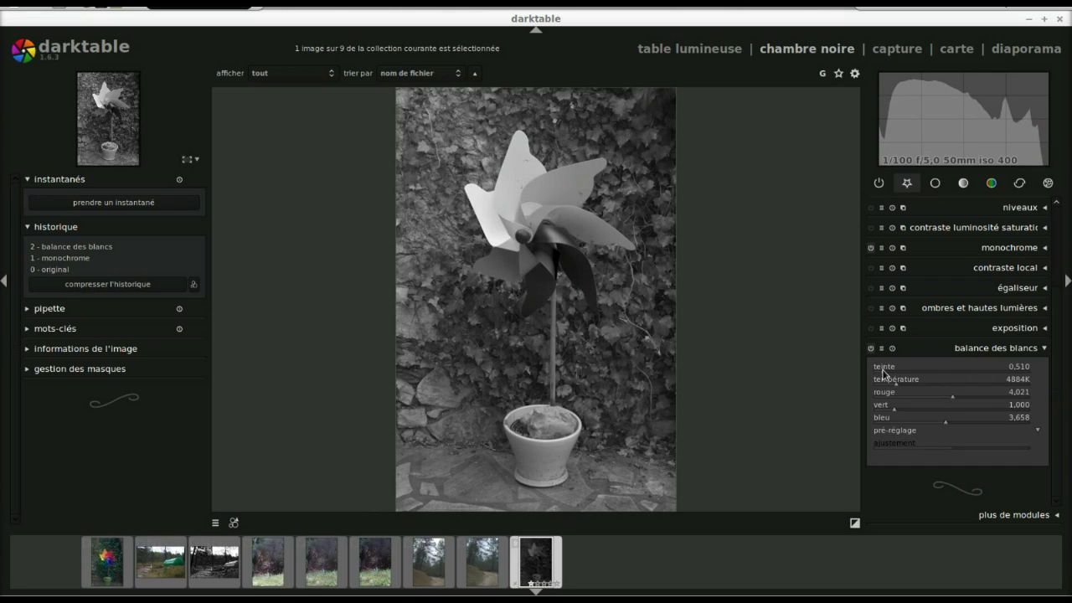
pyautogui.scroll(-4, 883, 373)
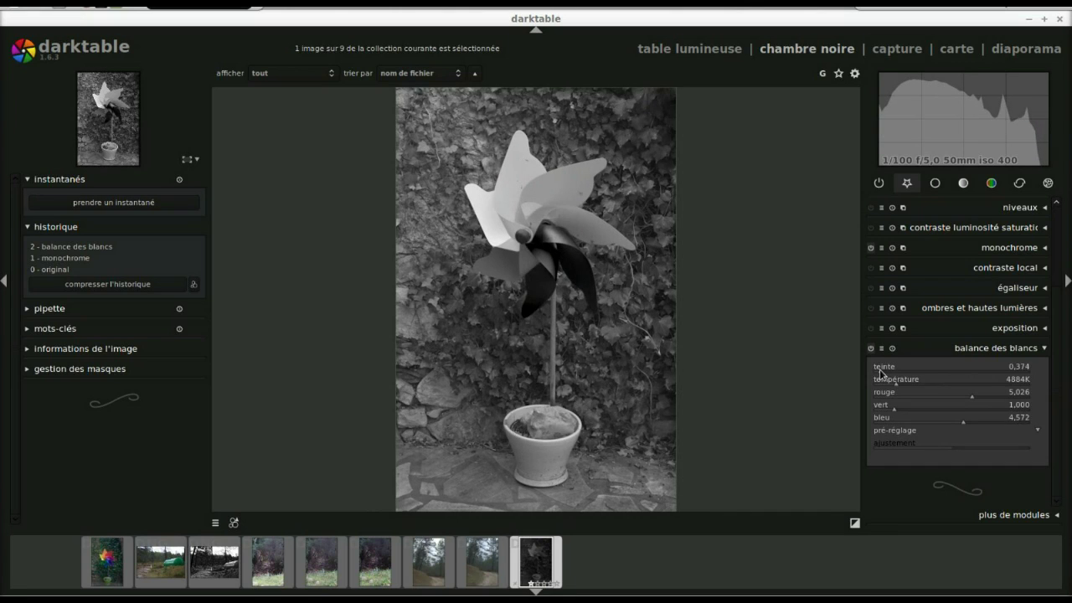
pyautogui.scroll(-2, 879, 373)
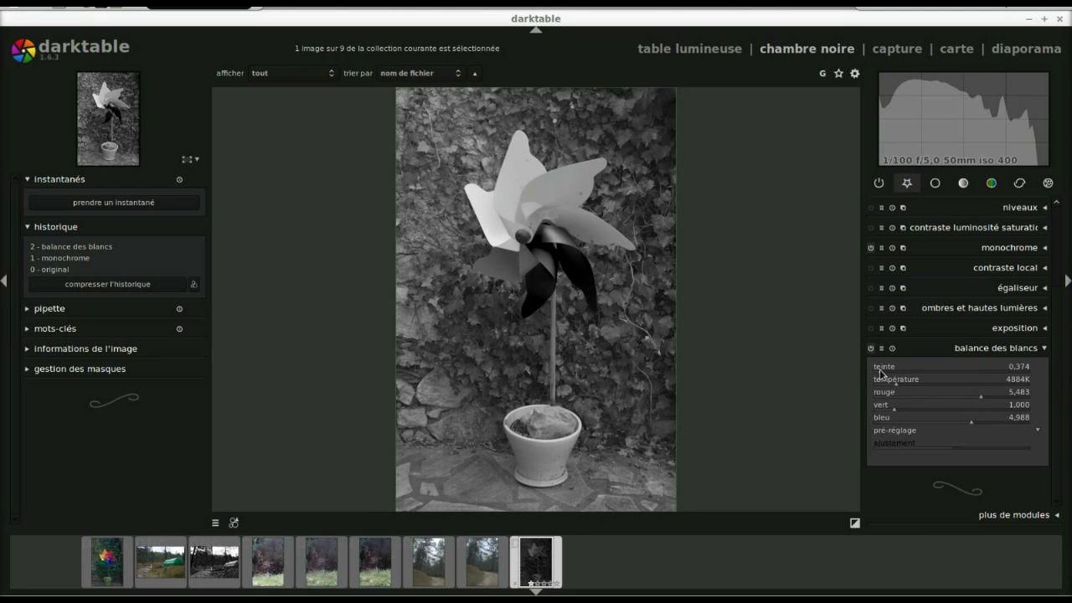
# Raise the white balance tint (teinte) to 1.297
pyautogui.scroll(5, 882, 372)
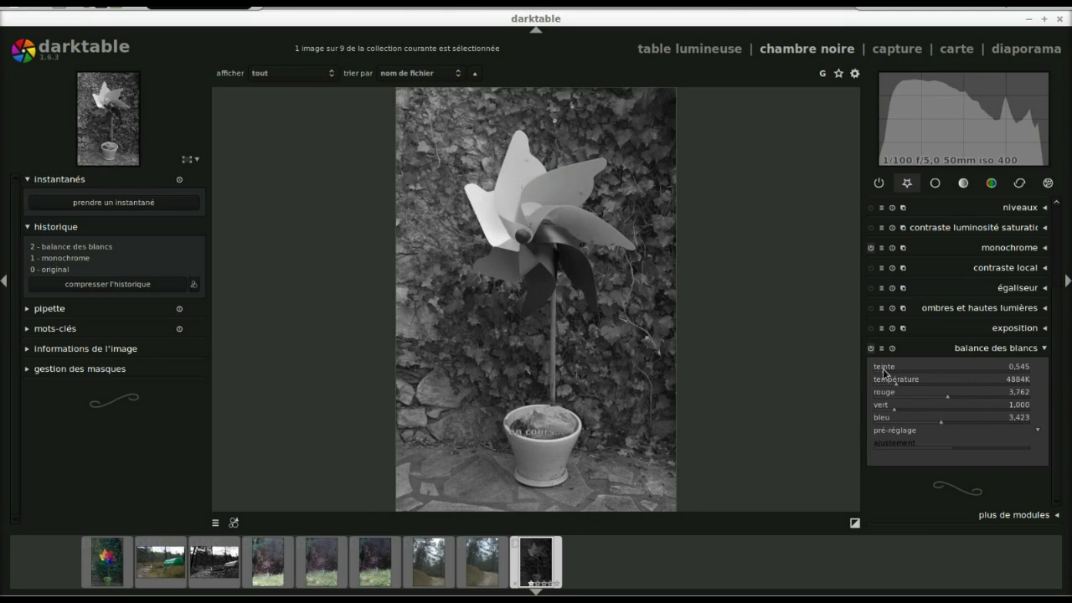
pyautogui.scroll(8, 887, 372)
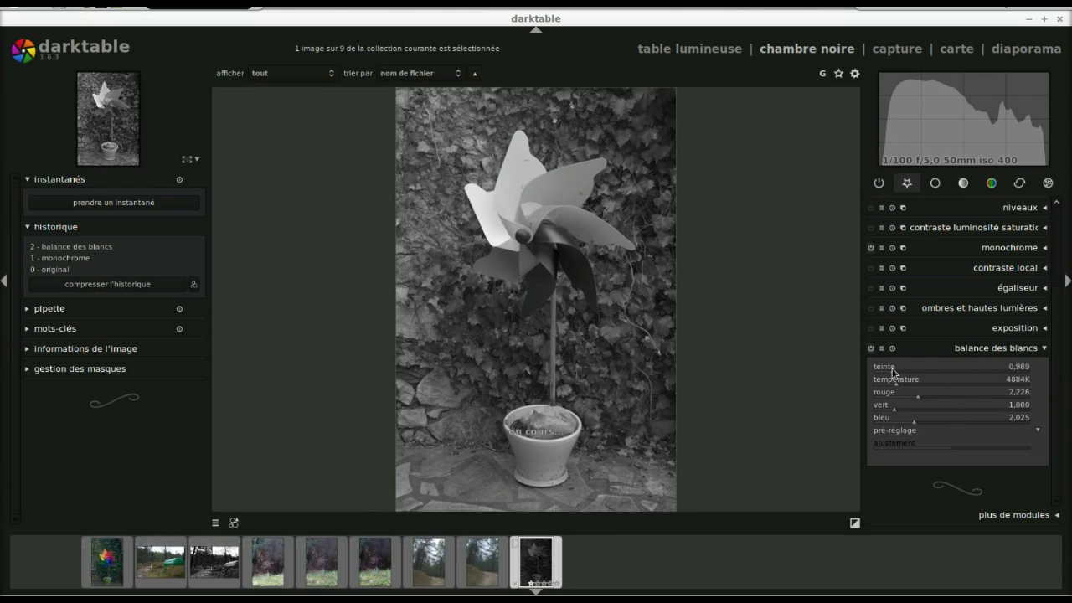
pyautogui.scroll(6, 894, 373)
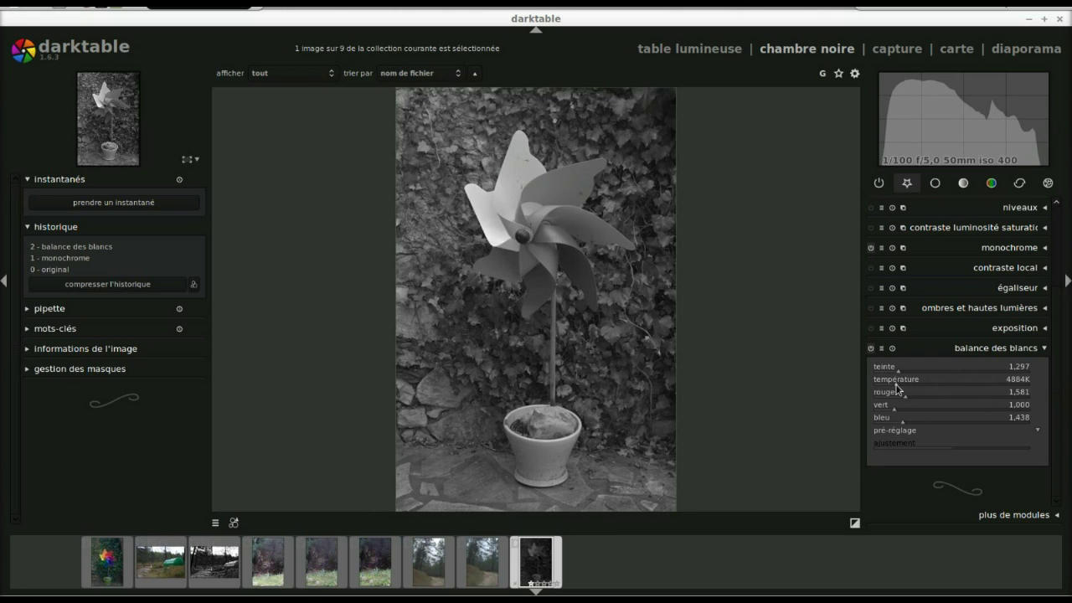
# Try white balance temperatures of 22182K and 2909K, and lower the blue channel (bleu) to 0.623
pyautogui.scroll(5, 902, 382)
pyautogui.moveTo(903, 382); pyautogui.dragTo(1025, 394)
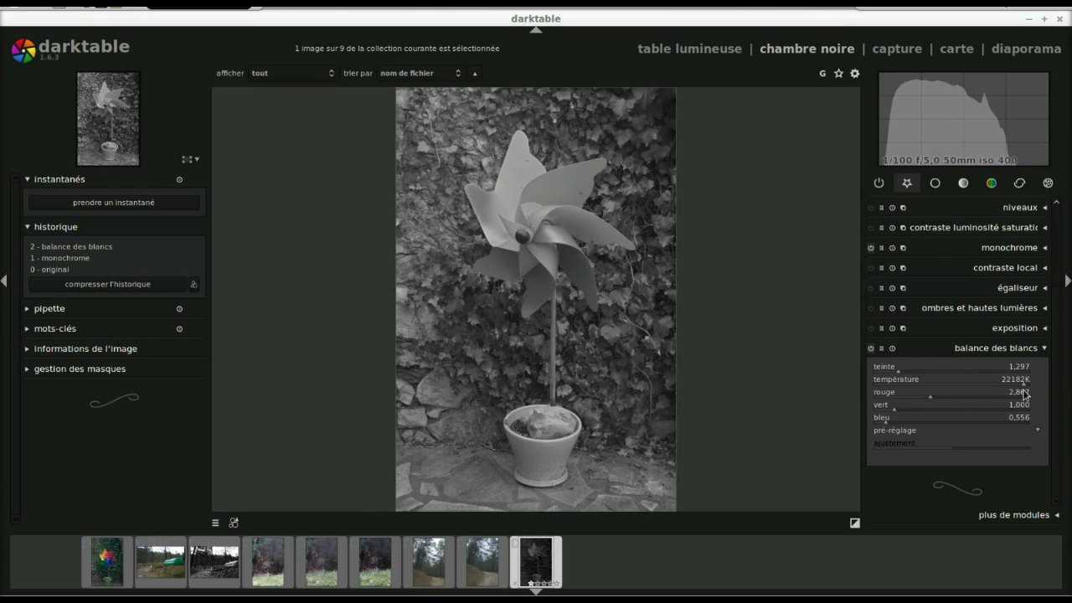
pyautogui.moveTo(1025, 394); pyautogui.dragTo(881, 387)
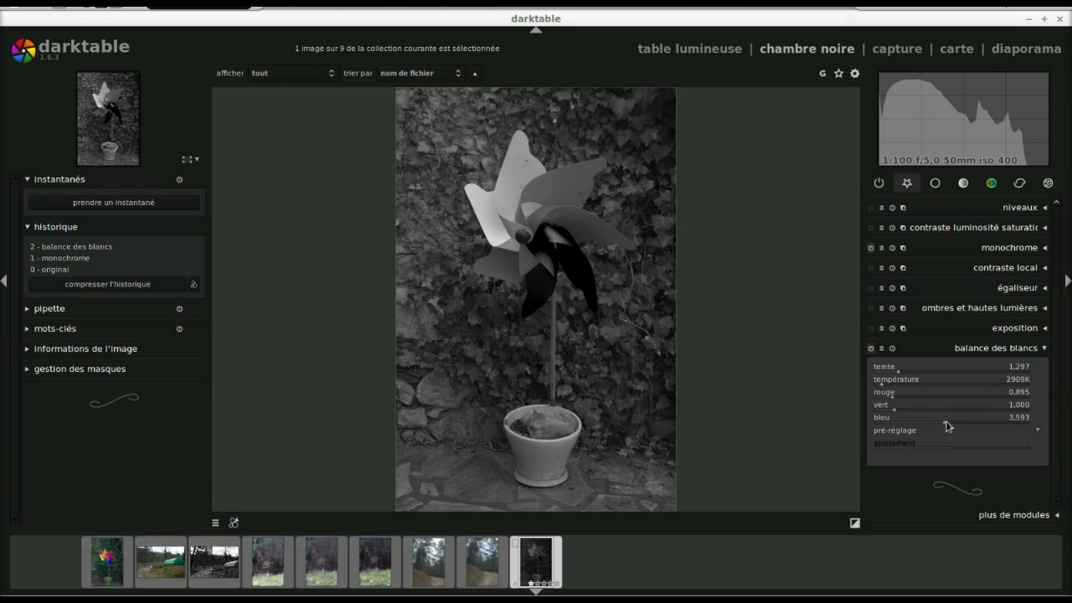
pyautogui.moveTo(944, 421); pyautogui.dragTo(886, 406)
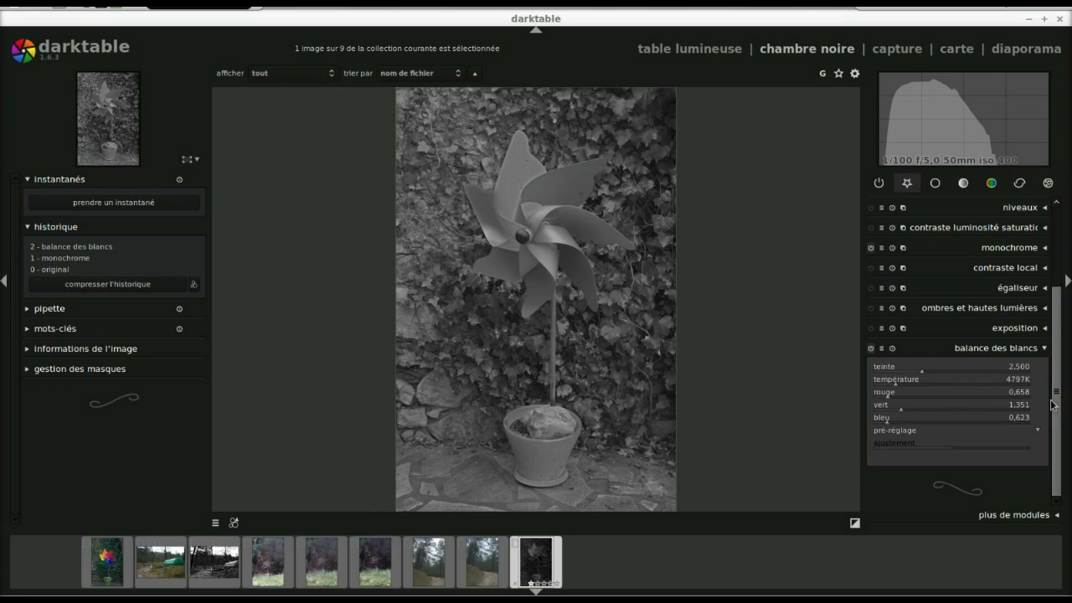
# In the channel mixer's gris destination, try vert at 1.134, mix rouge 1.134, vert -0.182 and bleu 1.203, and lower bleu
pyautogui.moveTo(1053, 404); pyautogui.dragTo(1053, 362)
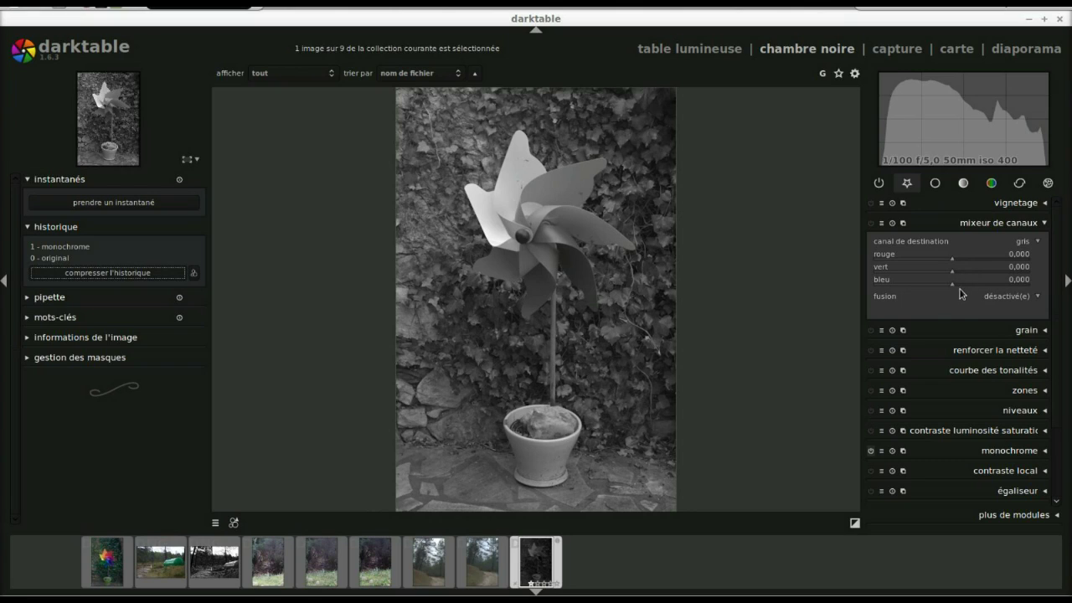
pyautogui.click(1021, 242)
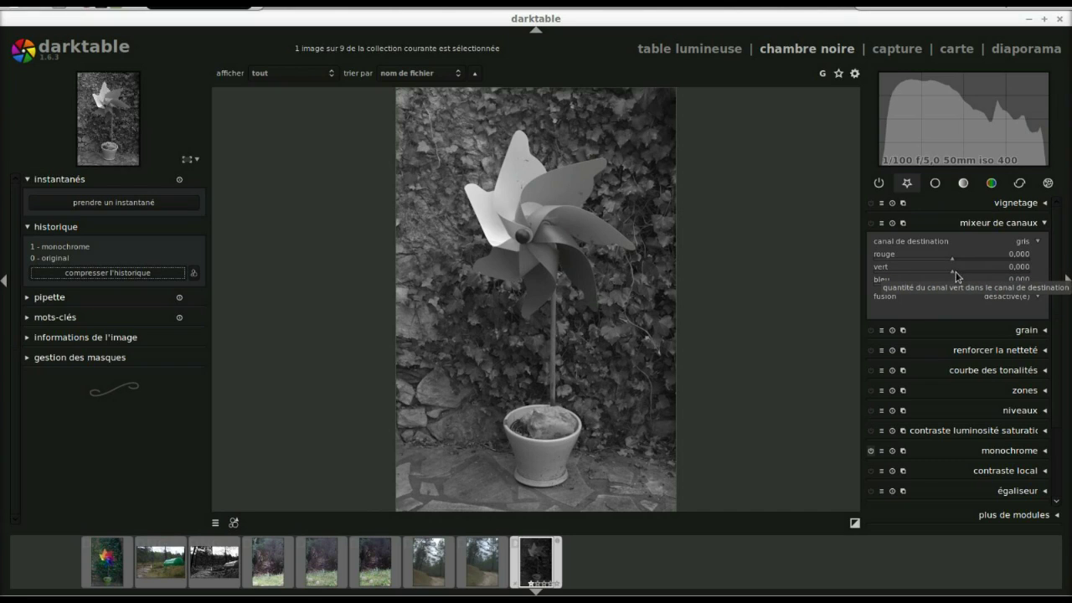
pyautogui.moveTo(950, 270); pyautogui.dragTo(996, 274)
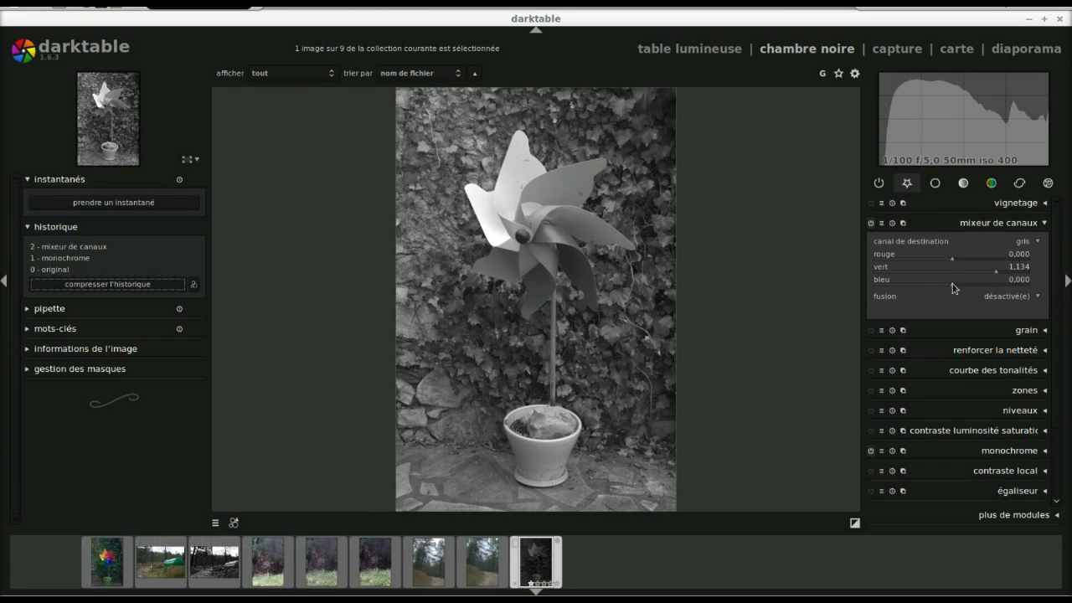
pyautogui.moveTo(964, 291); pyautogui.dragTo(998, 263)
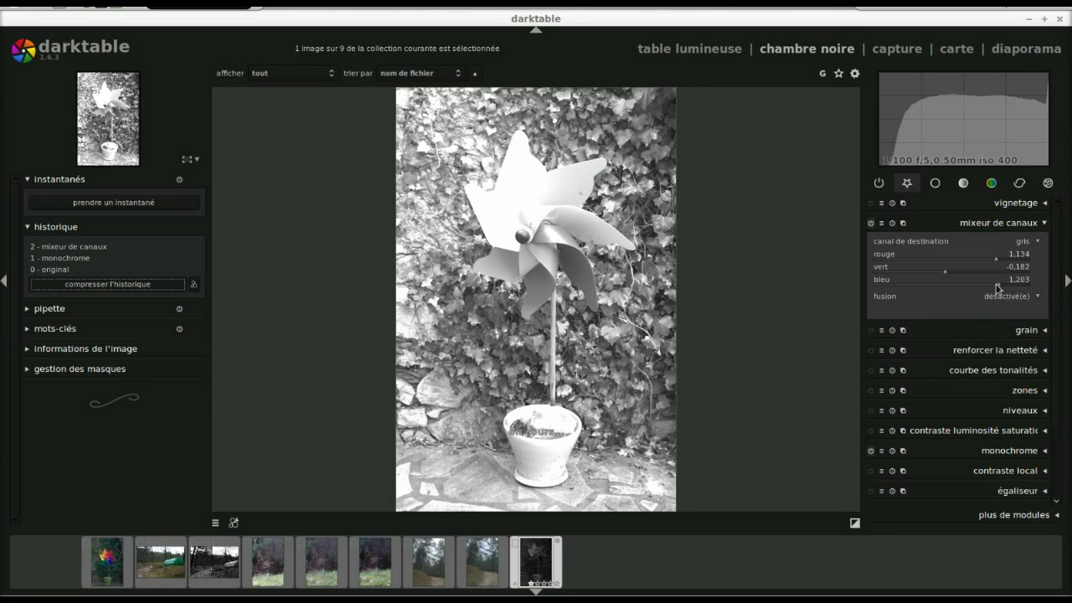
pyautogui.moveTo(998, 287); pyautogui.dragTo(953, 290)
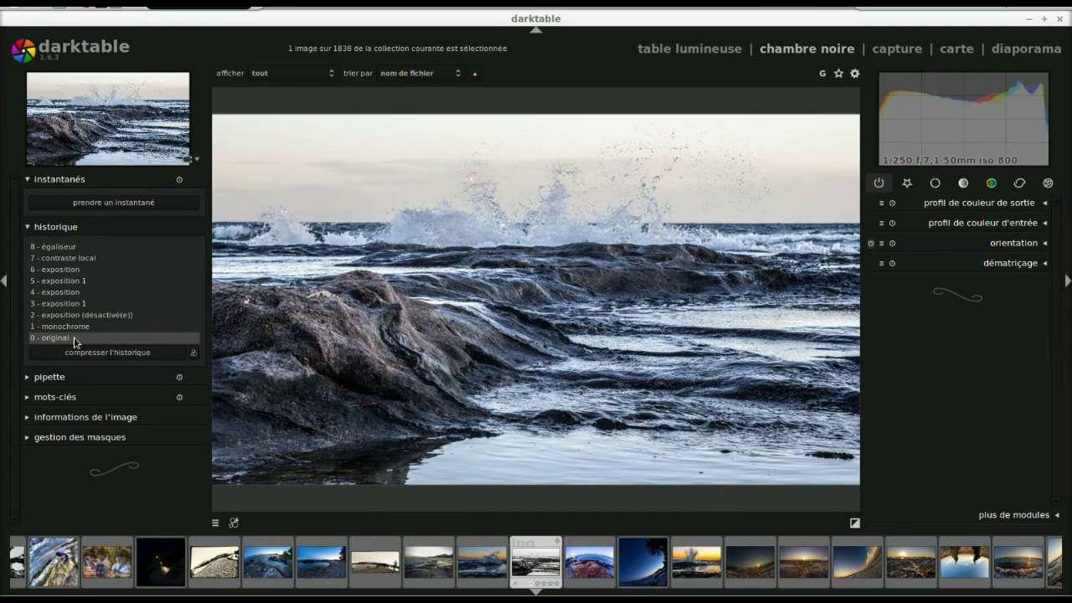
# Compare the seascape's history states: the final égaliseur, original, monochrome, and the first exposition 1 and exposition edits
pyautogui.click(82, 247)
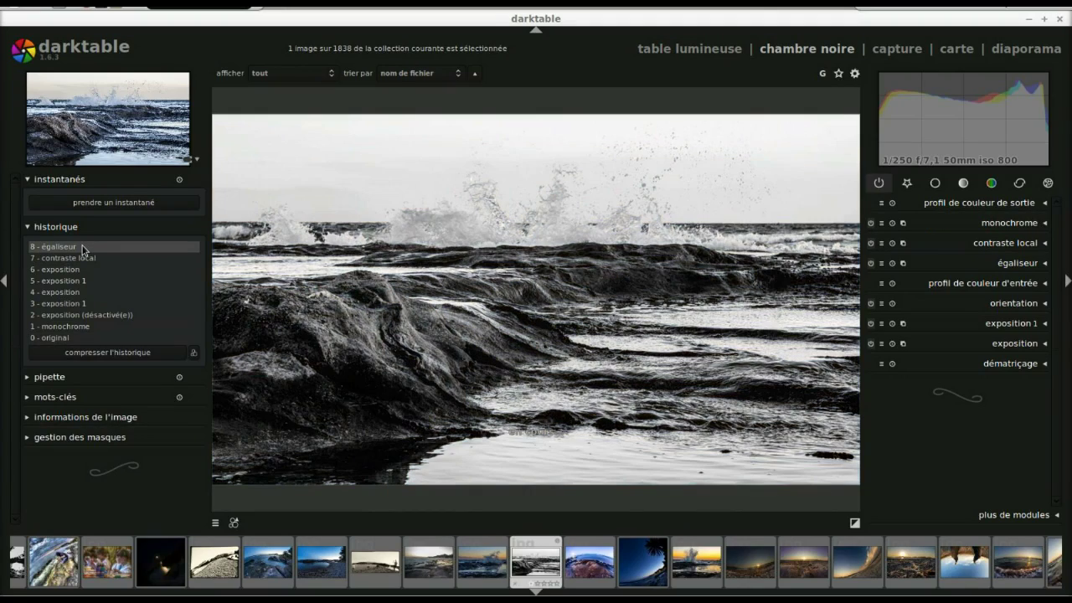
pyautogui.click(84, 338)
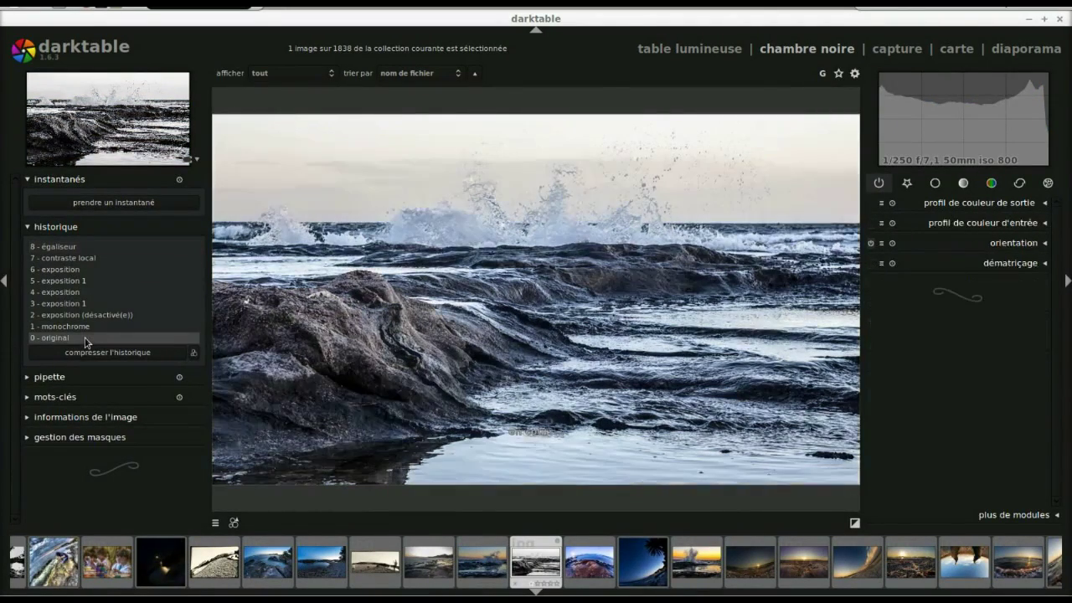
pyautogui.click(86, 326)
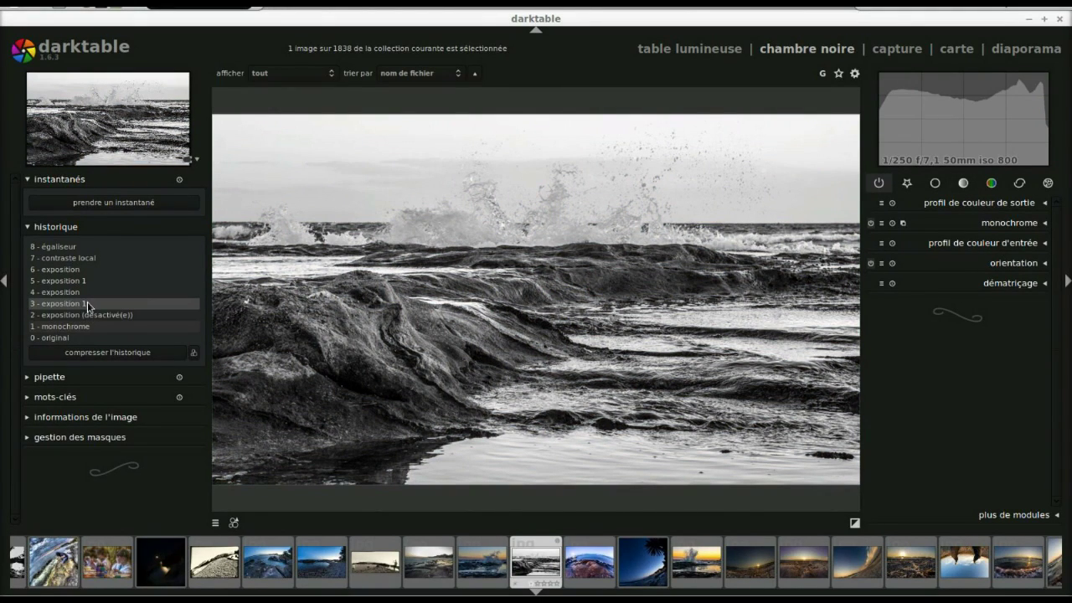
pyautogui.click(87, 303)
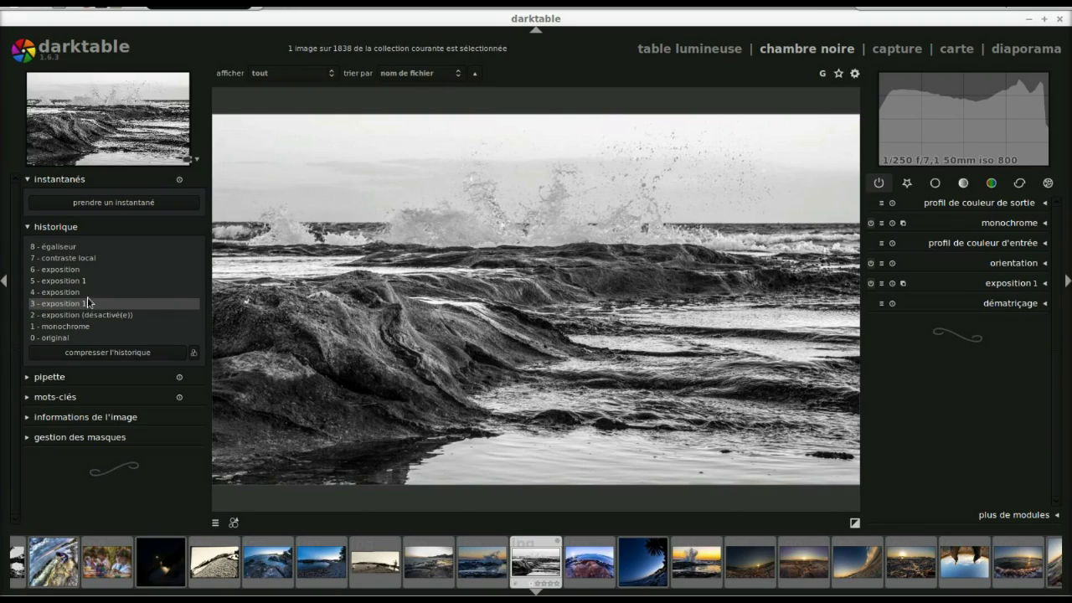
pyautogui.click(87, 294)
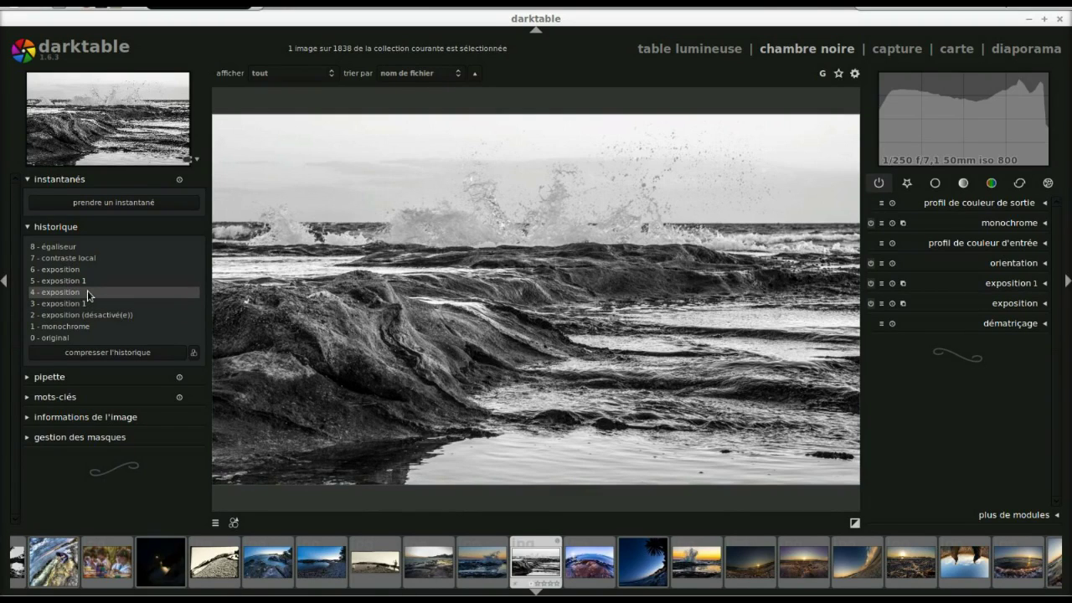
# Return to history state 3 (exposition 1) and display the exposition 1 module's parametric mask on the seascape
pyautogui.click(89, 303)
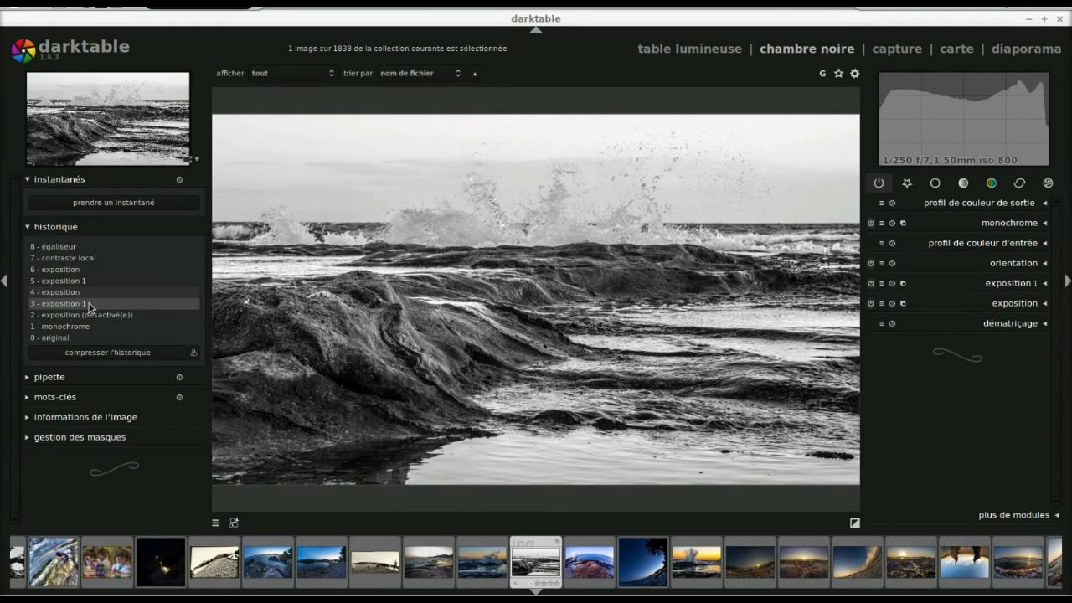
pyautogui.click(1046, 286)
pyautogui.click(1038, 476)
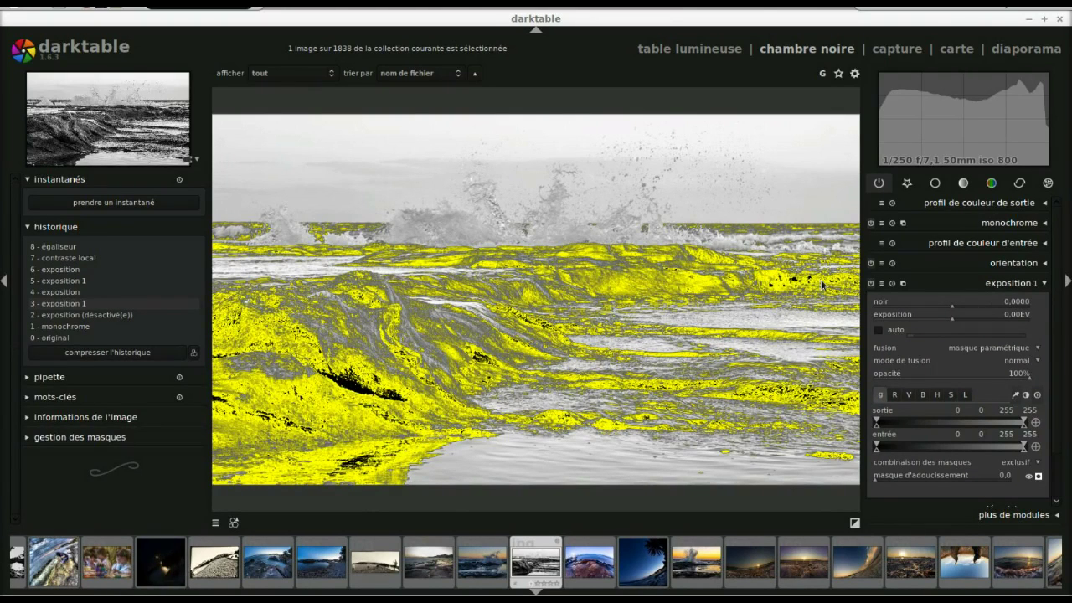
pyautogui.scroll(-2, 954, 419)
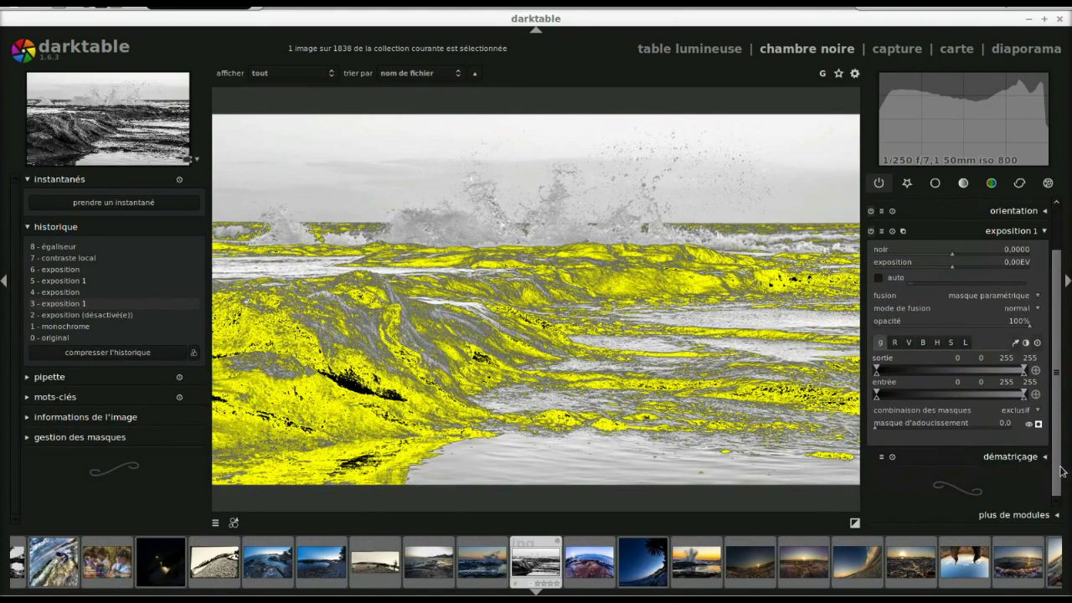
# Go to history state 4 and display the parametric mask of the exposition module, hiding it again after viewing
pyautogui.click(87, 292)
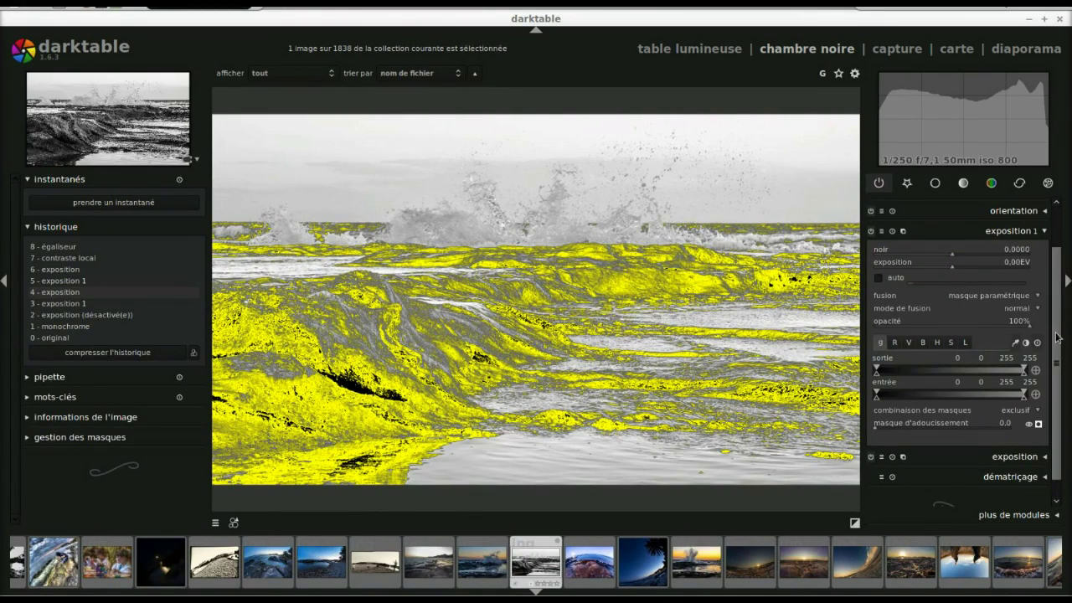
pyautogui.scroll(-1, 1062, 335)
pyautogui.click(1046, 442)
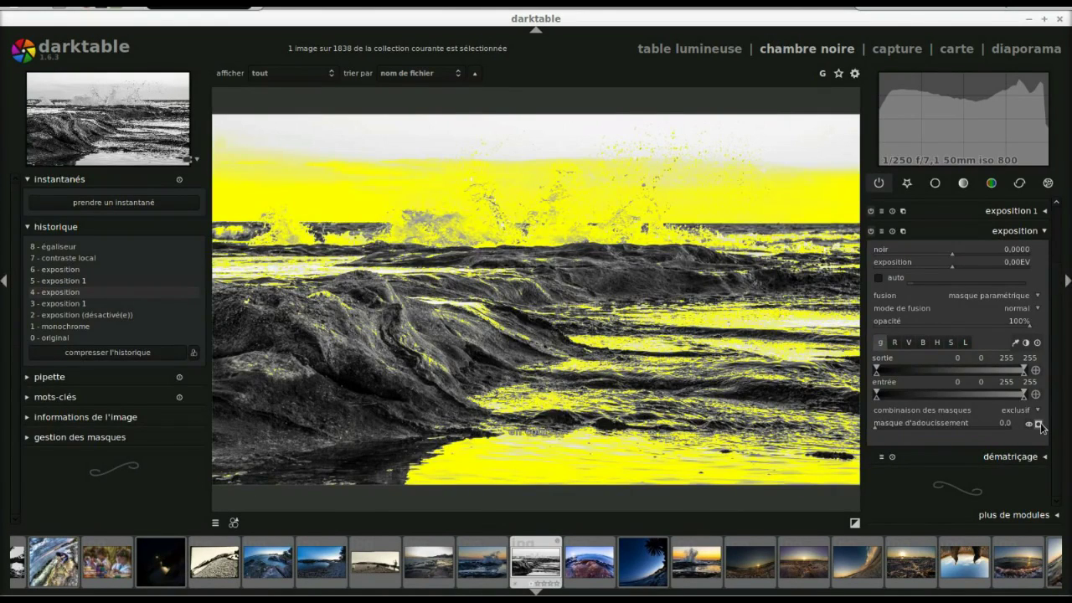
pyautogui.click(1038, 423)
# Step through the seascape's remaining history states, from 5 (exposition 1) to 8 (égaliseur), to view each edit's effect
pyautogui.click(68, 283)
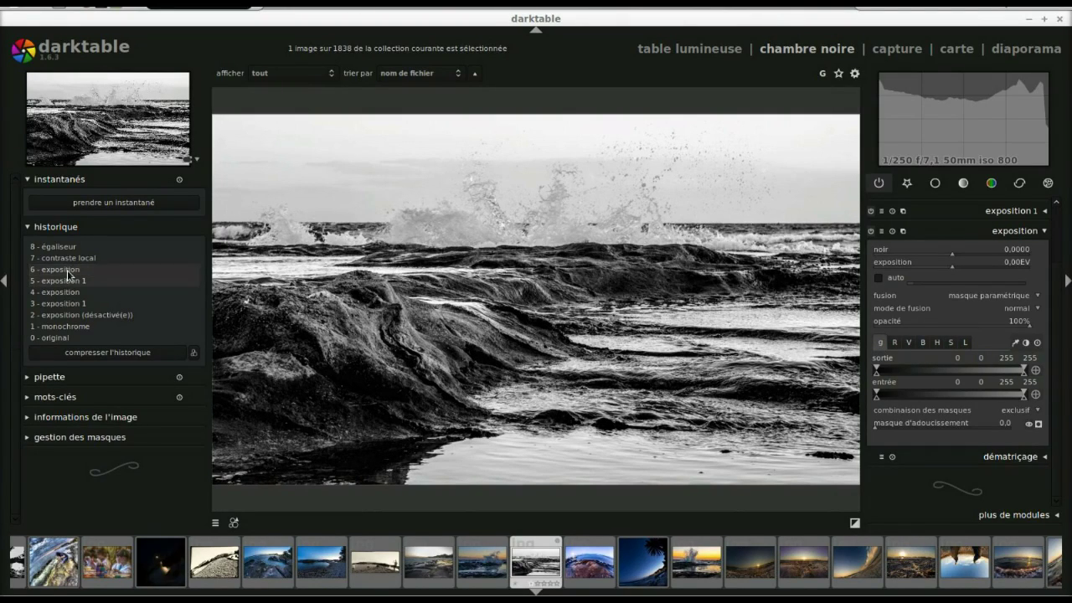
pyautogui.click(69, 271)
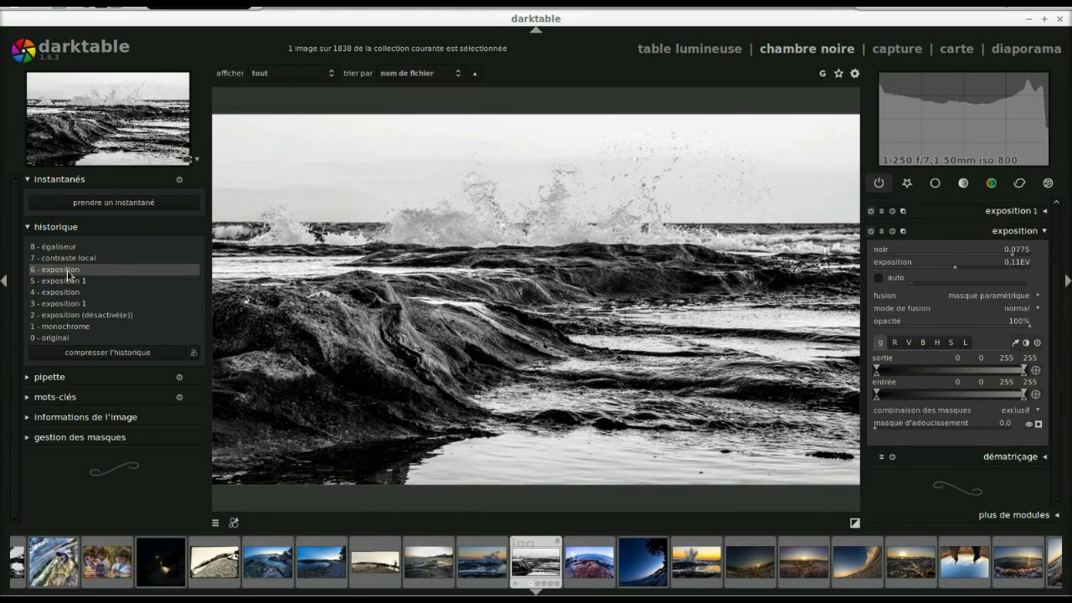
pyautogui.click(69, 258)
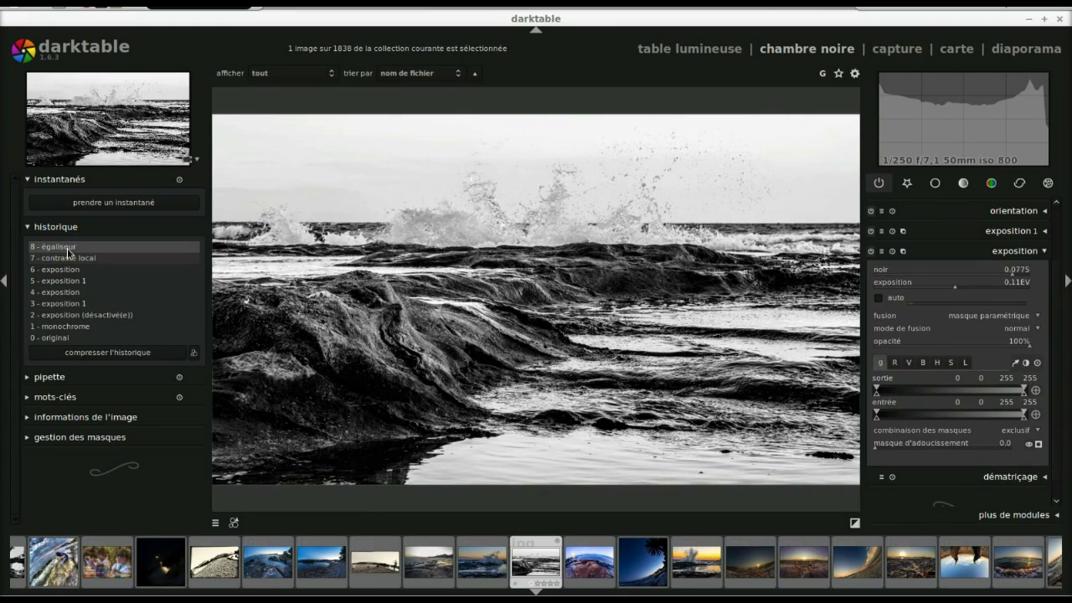
pyautogui.click(69, 250)
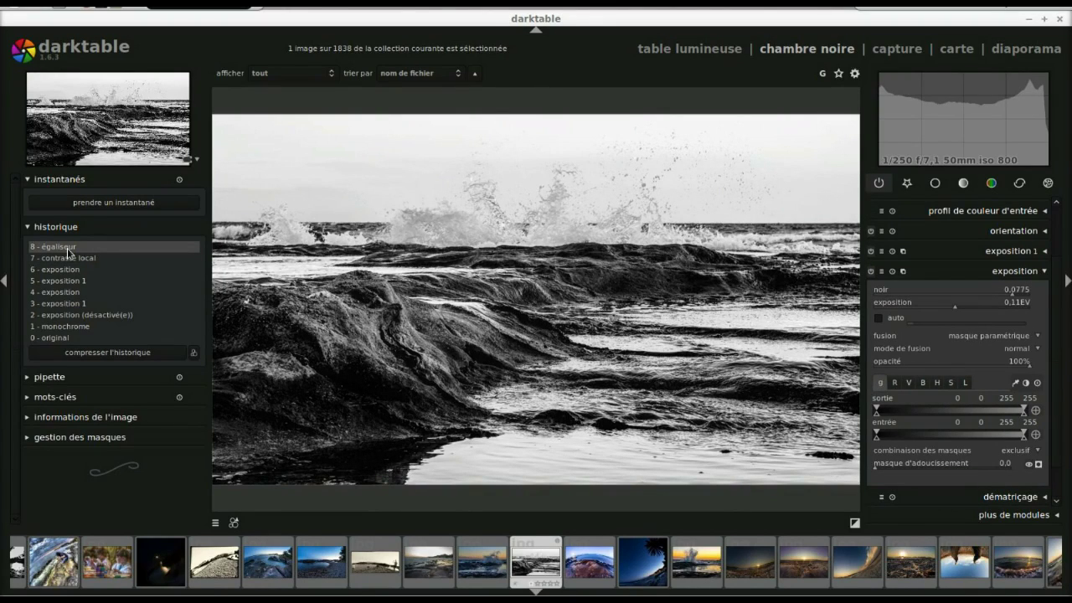
# Compare the seascape's original and monochrome history states with its final égaliseur state
pyautogui.click(66, 337)
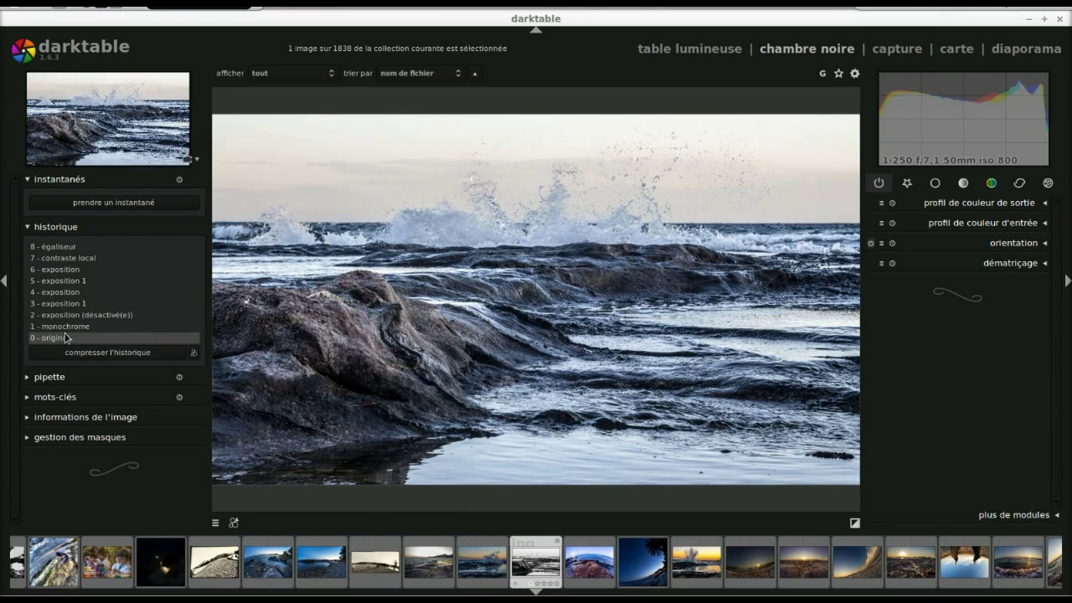
pyautogui.click(66, 326)
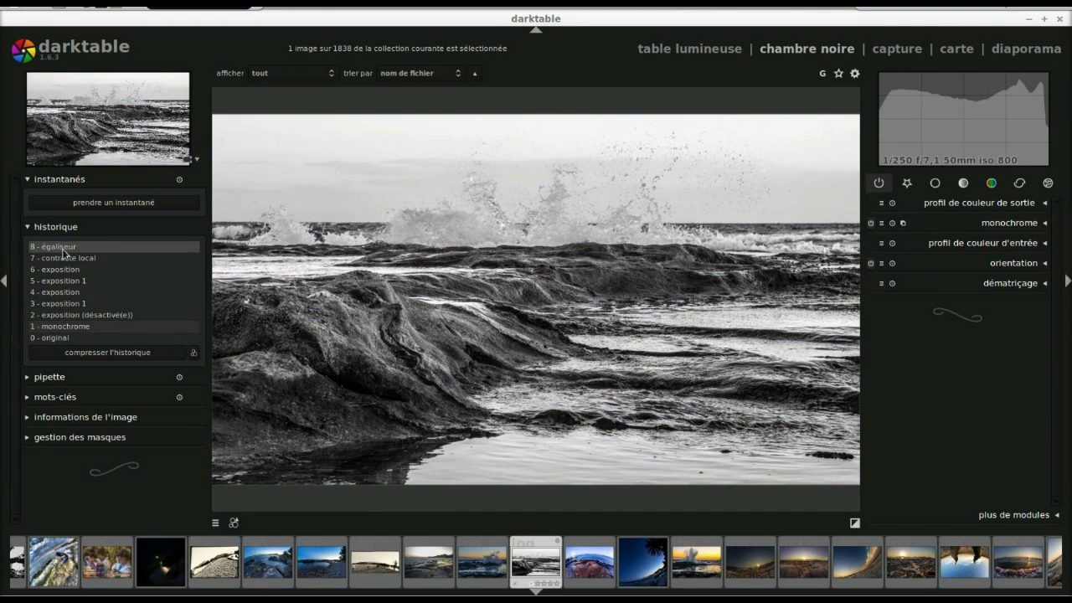
pyautogui.click(63, 253)
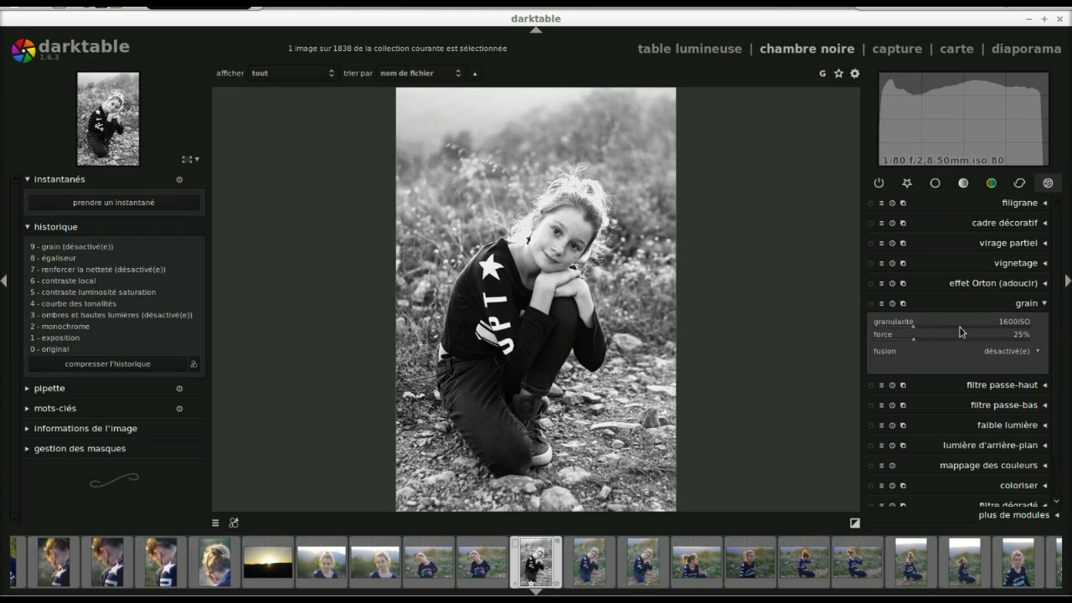
# Enable the grain module on the girl's portrait, raising granularité to 6400ISO and force to 52%, and check the whole image
pyautogui.click(872, 304)
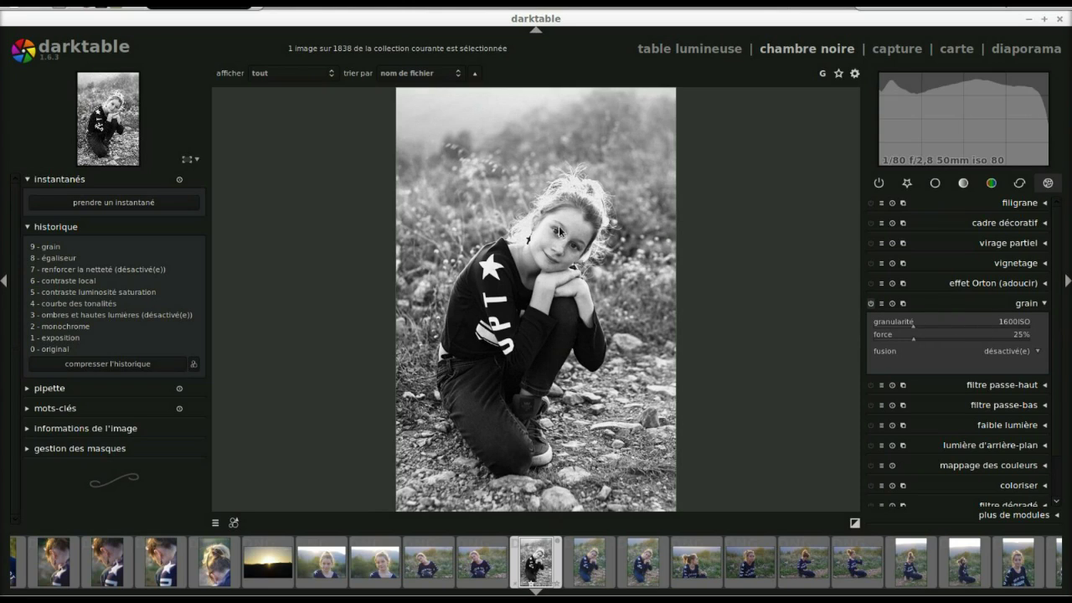
pyautogui.scroll(3, 557, 229)
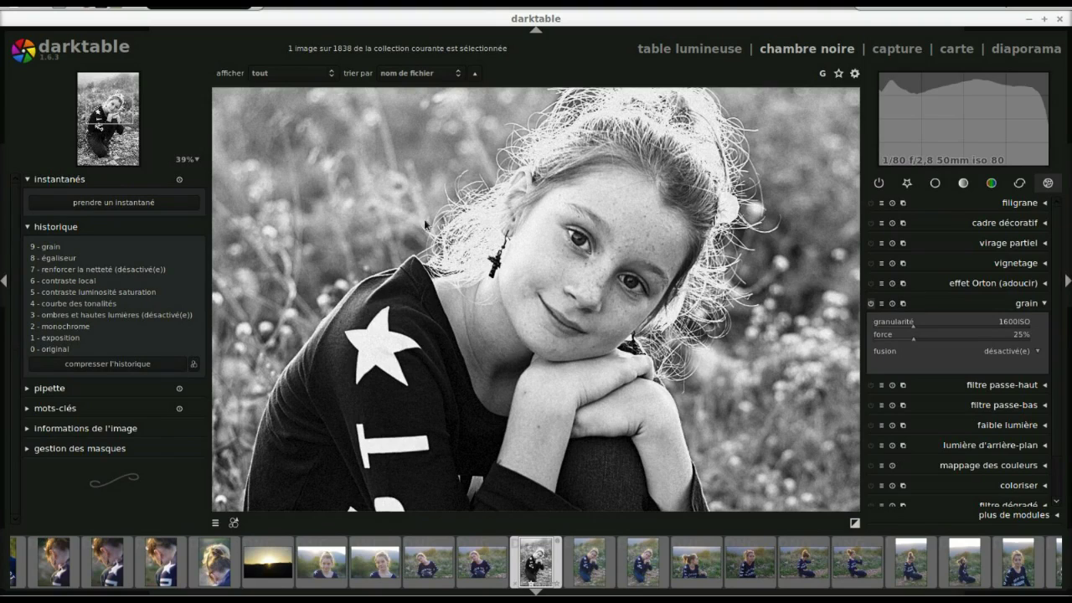
pyautogui.click(915, 333)
pyautogui.moveTo(915, 333); pyautogui.dragTo(1037, 332)
pyautogui.click(915, 343)
pyautogui.moveTo(916, 342); pyautogui.dragTo(954, 336)
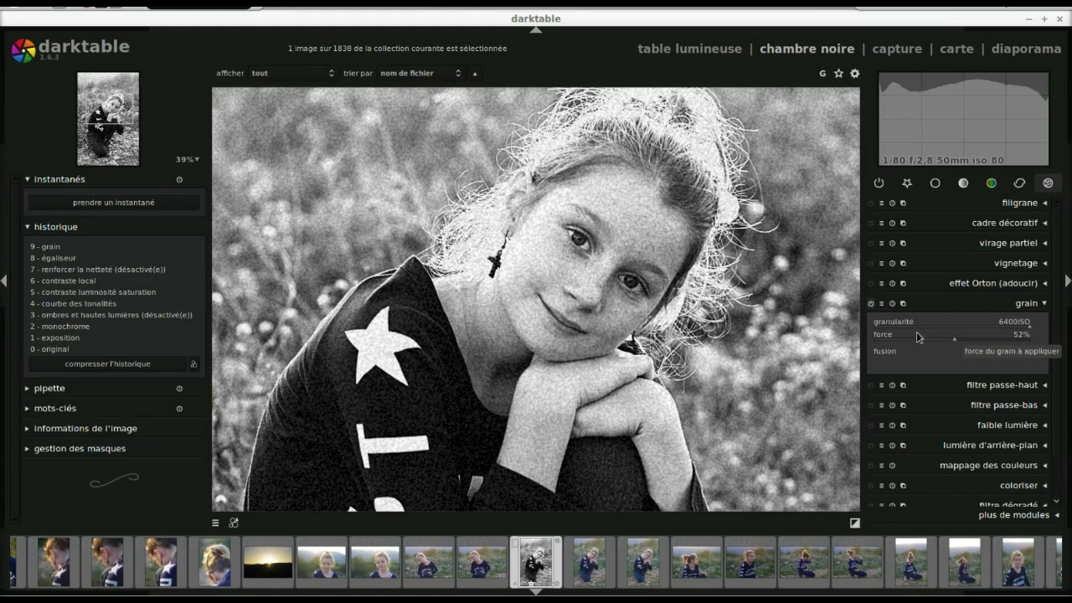
pyautogui.middleClick(620, 260)
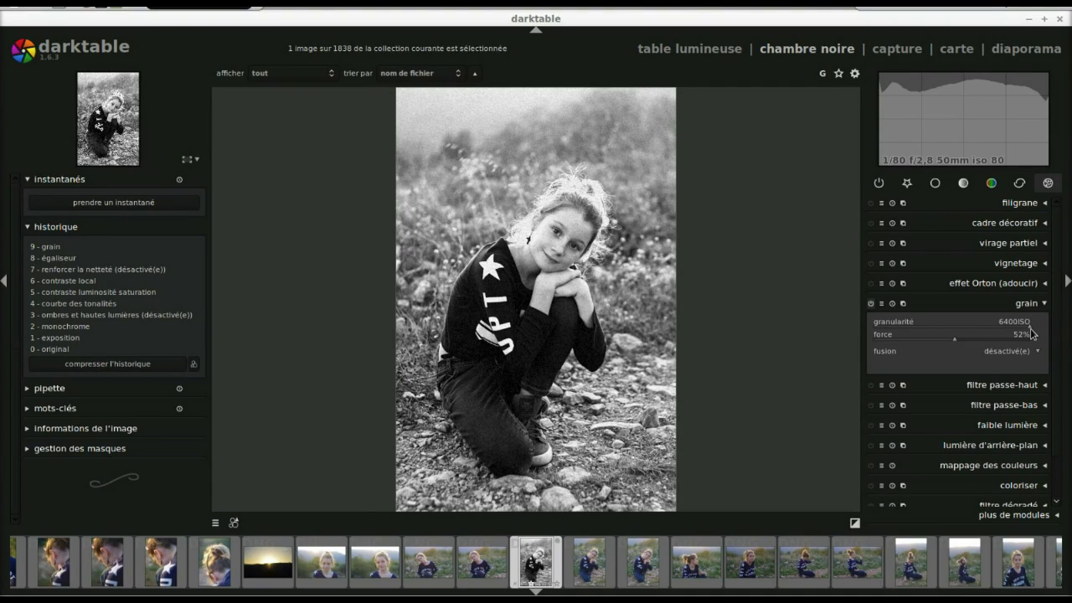
# Reduce the portrait's grain to a granularité of 2699ISO and a force of 35%, checking it close up and from afar
pyautogui.moveTo(1030, 326); pyautogui.dragTo(929, 344)
pyautogui.middleClick(579, 248)
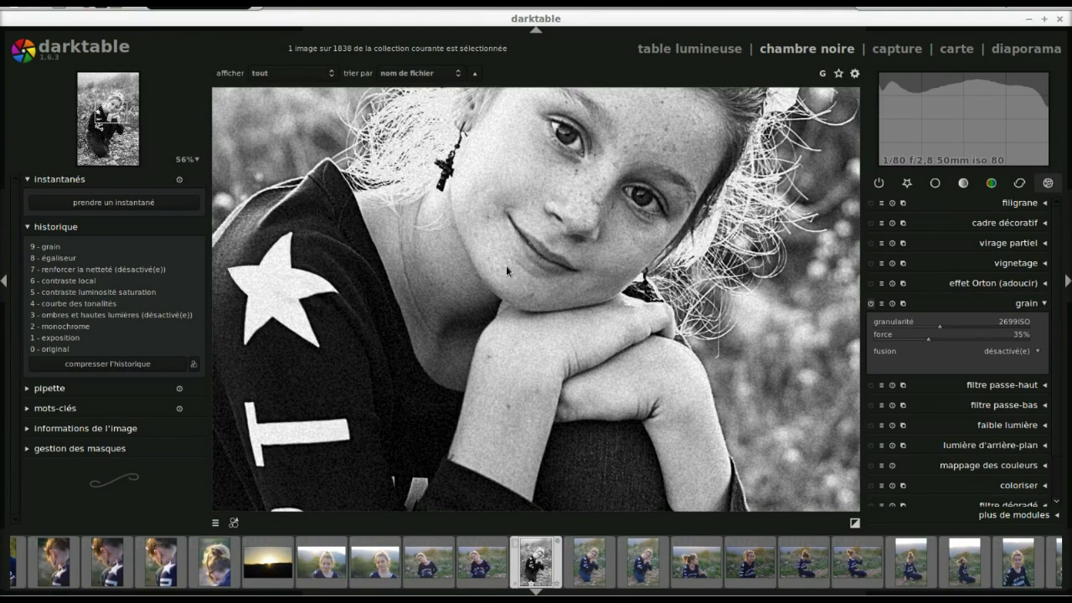
pyautogui.scroll(-3, 506, 266)
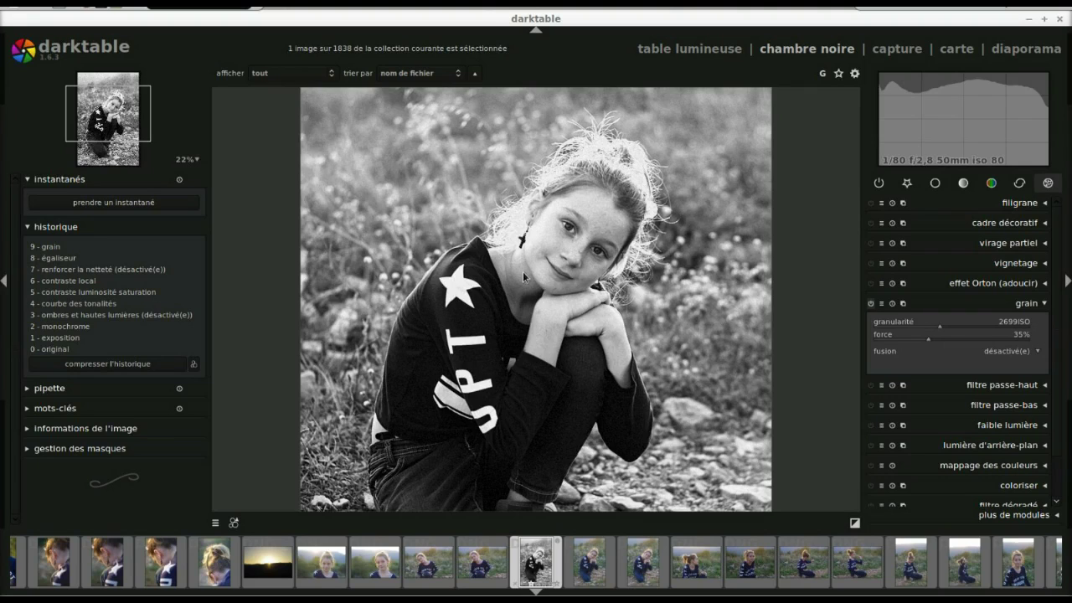
pyautogui.scroll(-1, 527, 278)
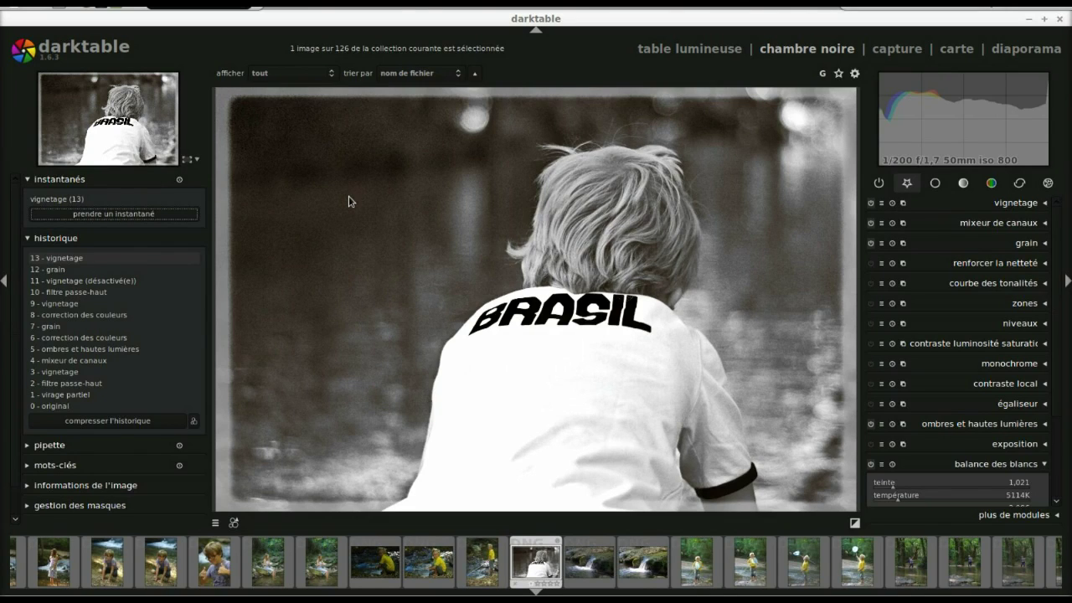
# Compare the original color version of the BRASIL shirt photo with its final vignetage history state
pyautogui.click(120, 406)
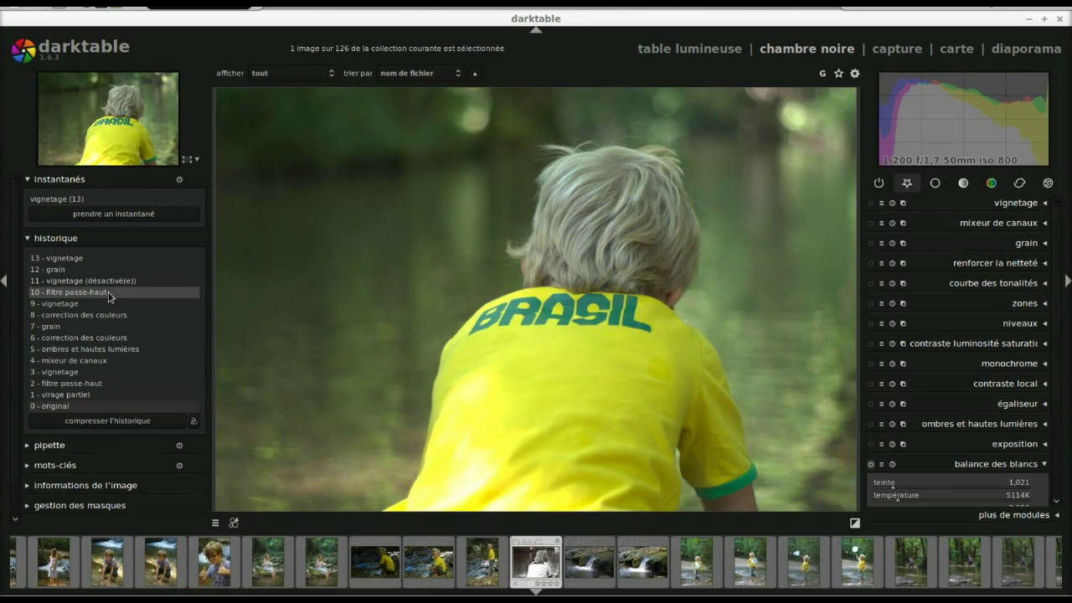
pyautogui.click(59, 259)
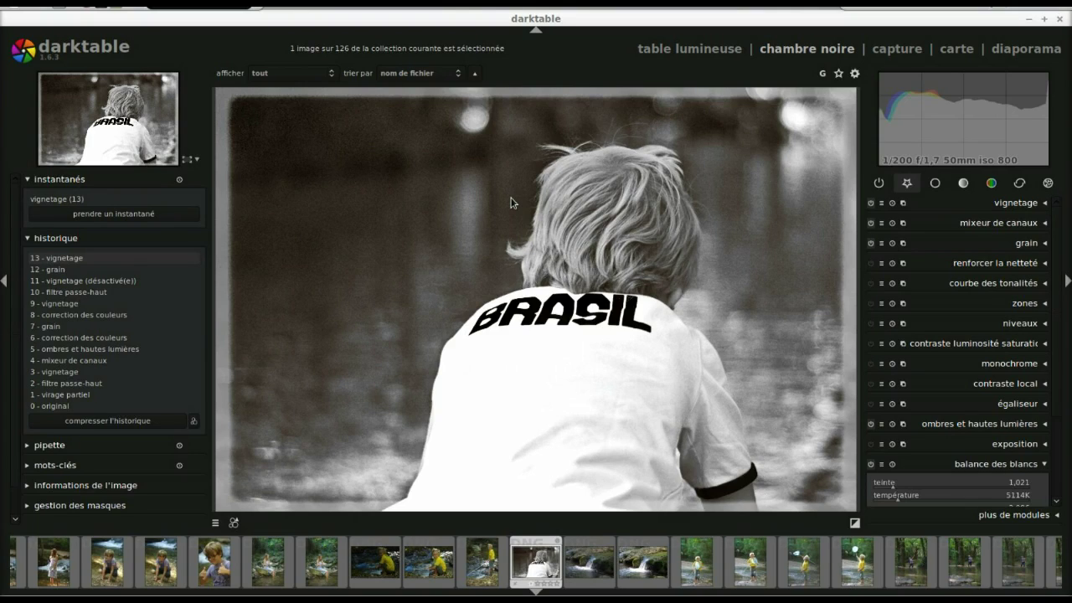
pyautogui.moveTo(1010, 94)
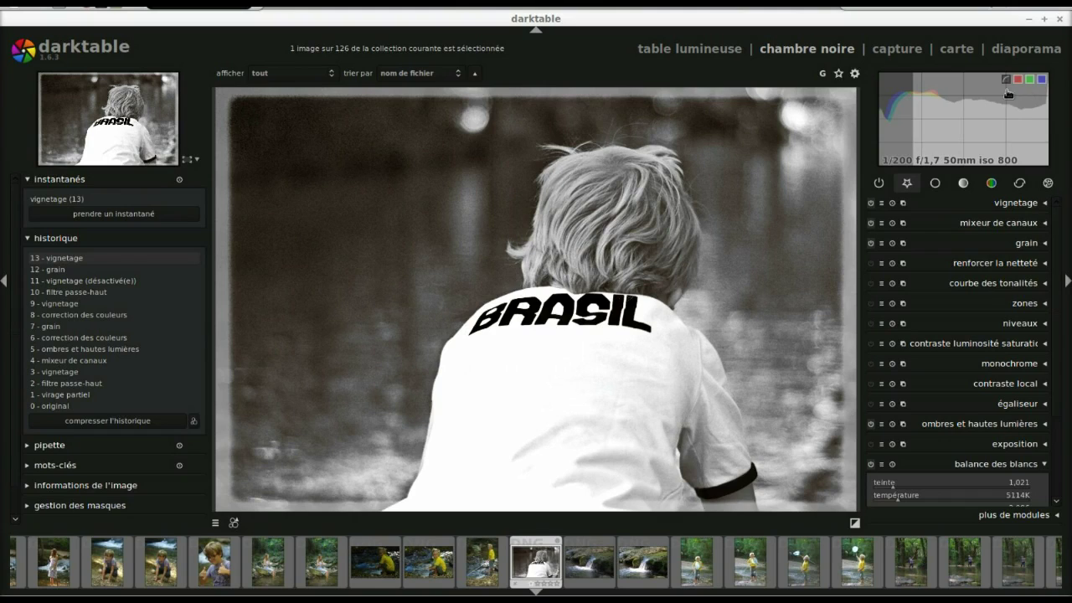